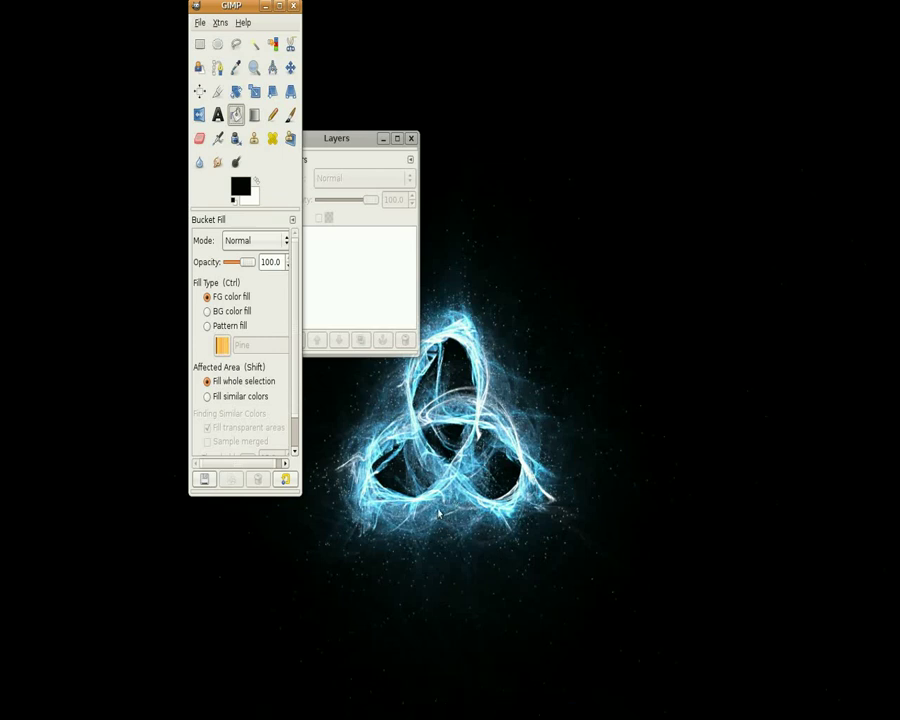
Return to GIMP's workspace and dock the Layers window beside the toolbox, tops aligned at upper left
key("ctrl+alt+Left")
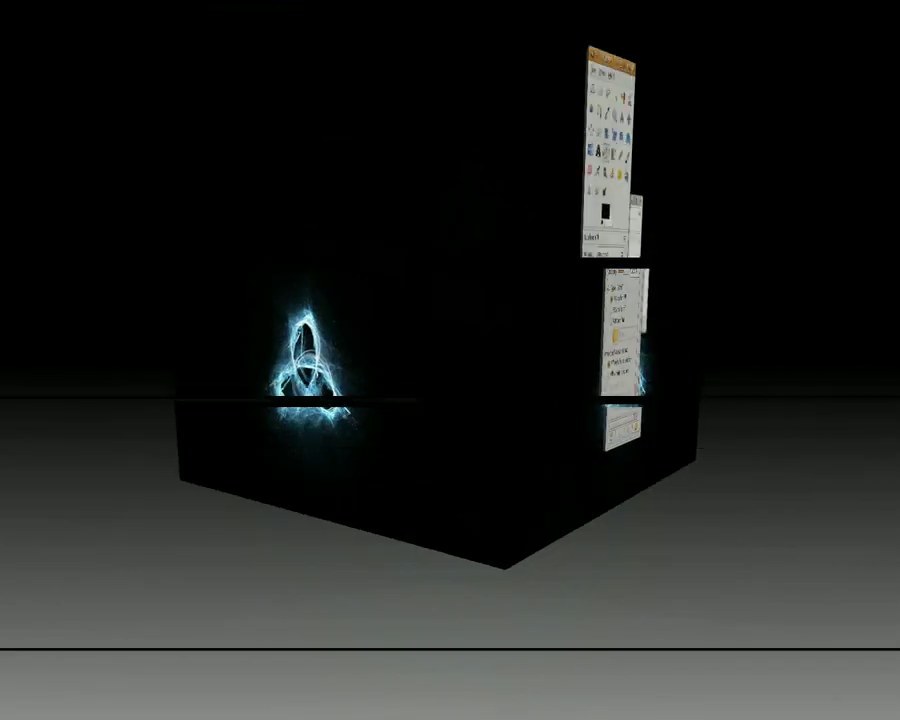
key("ctrl+alt+Right")
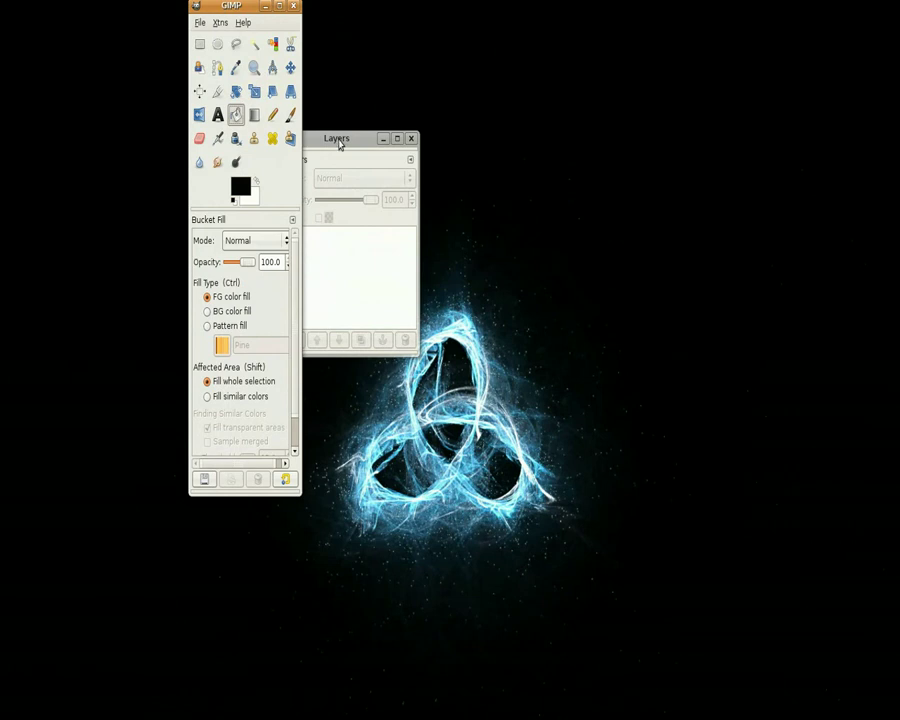
left_click_drag(339, 144, 361, 65)
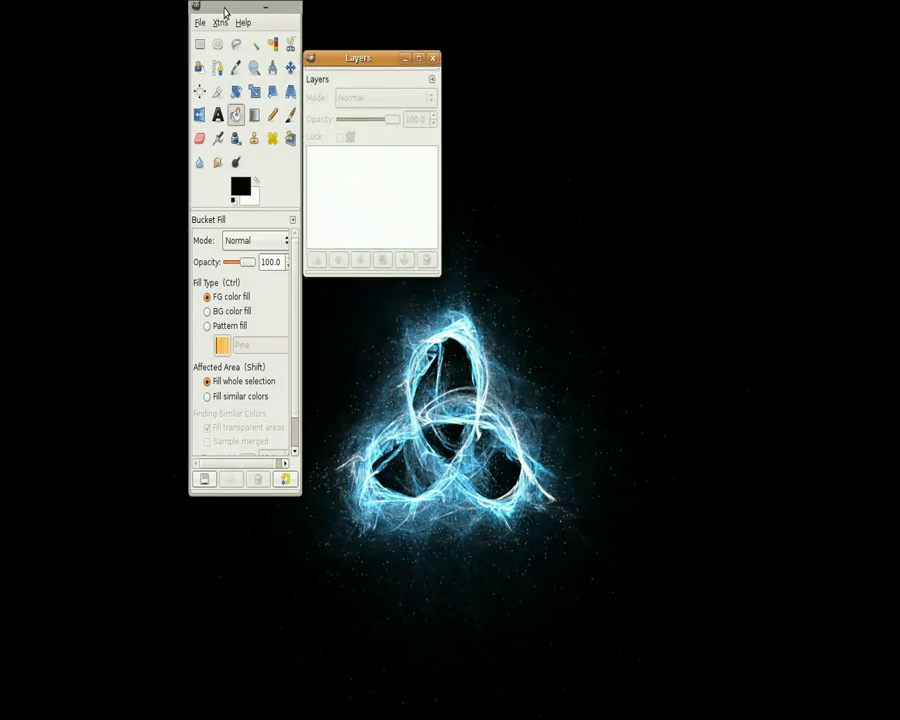
left_click_drag(226, 12, 153, 24)
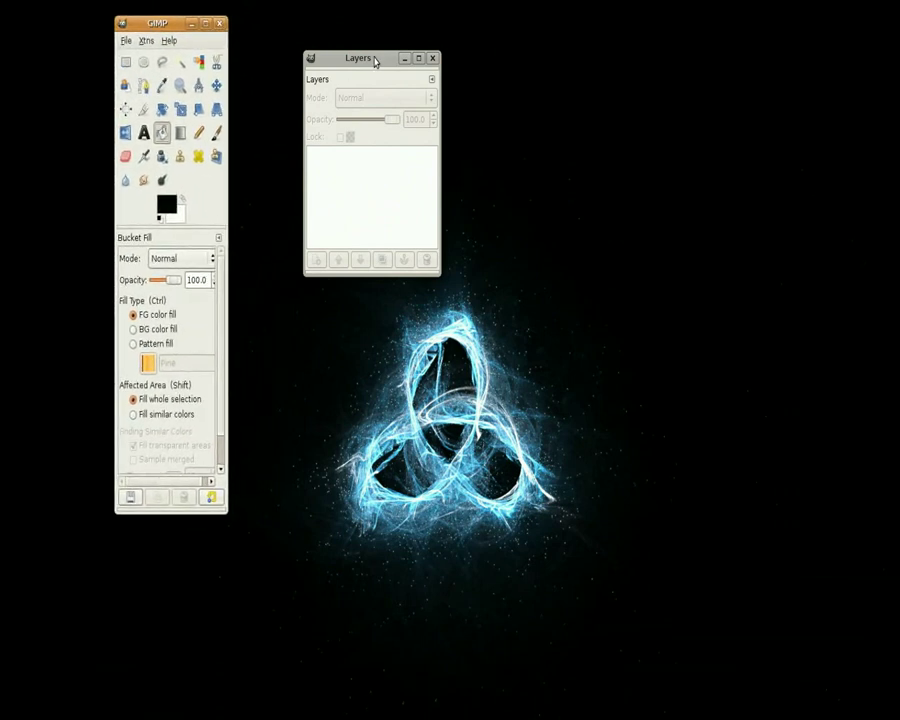
left_click_drag(375, 61, 277, 60)
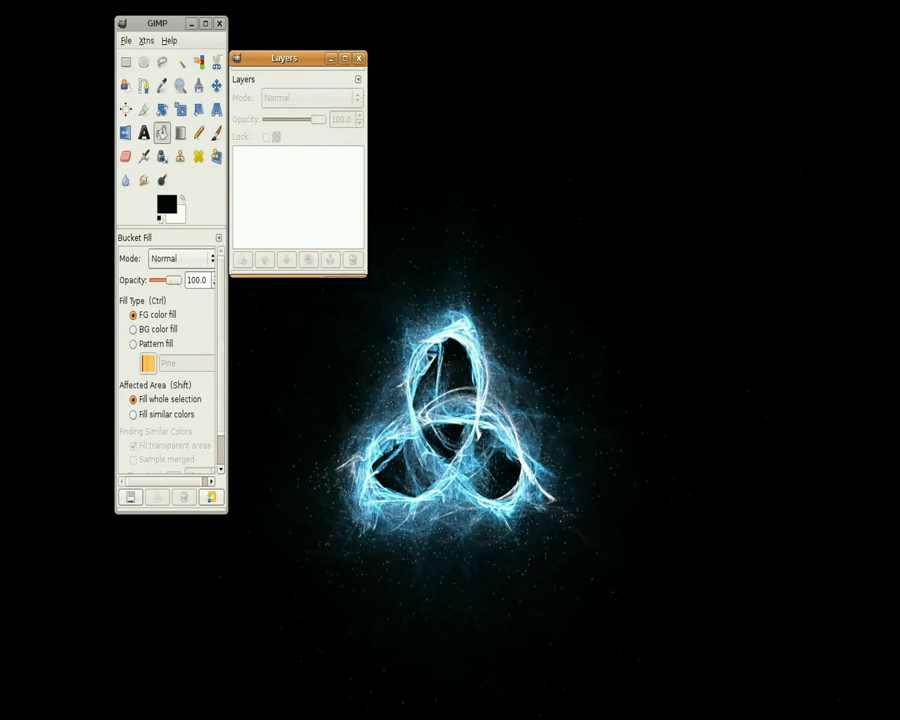
left_click_drag(275, 60, 275, 42)
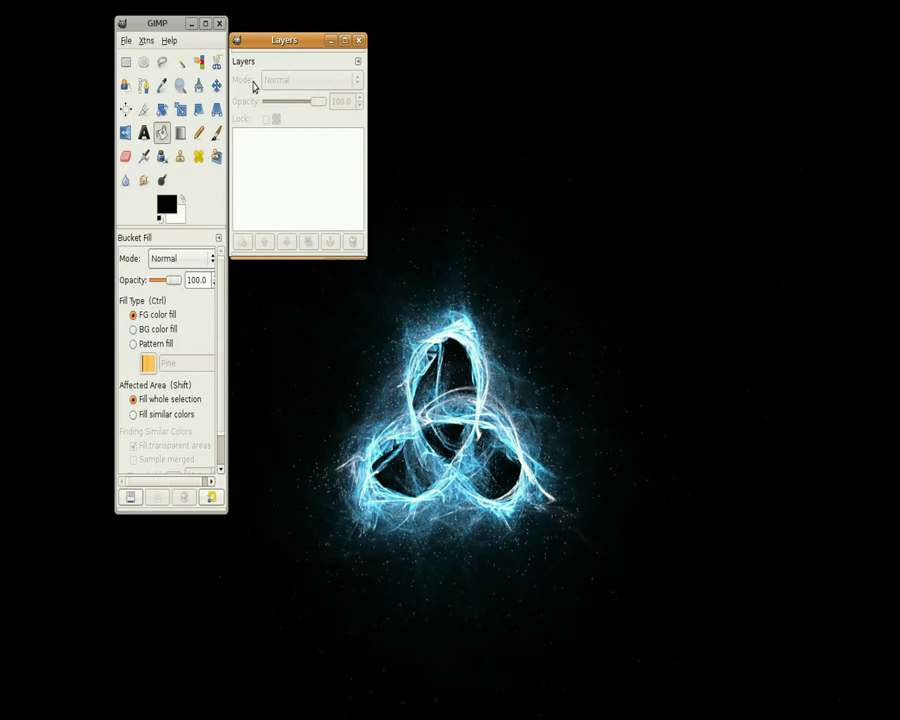
Create a new 500×200 px image with Fill: Transparency and move its window down
left_click(128, 45)
left_click(126, 41)
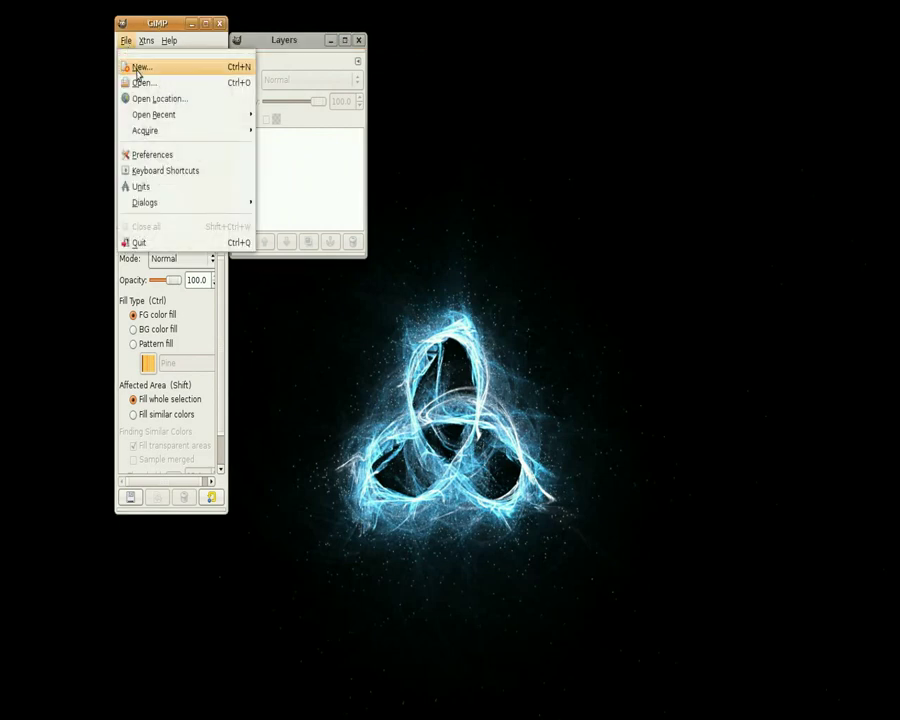
left_click(140, 68)
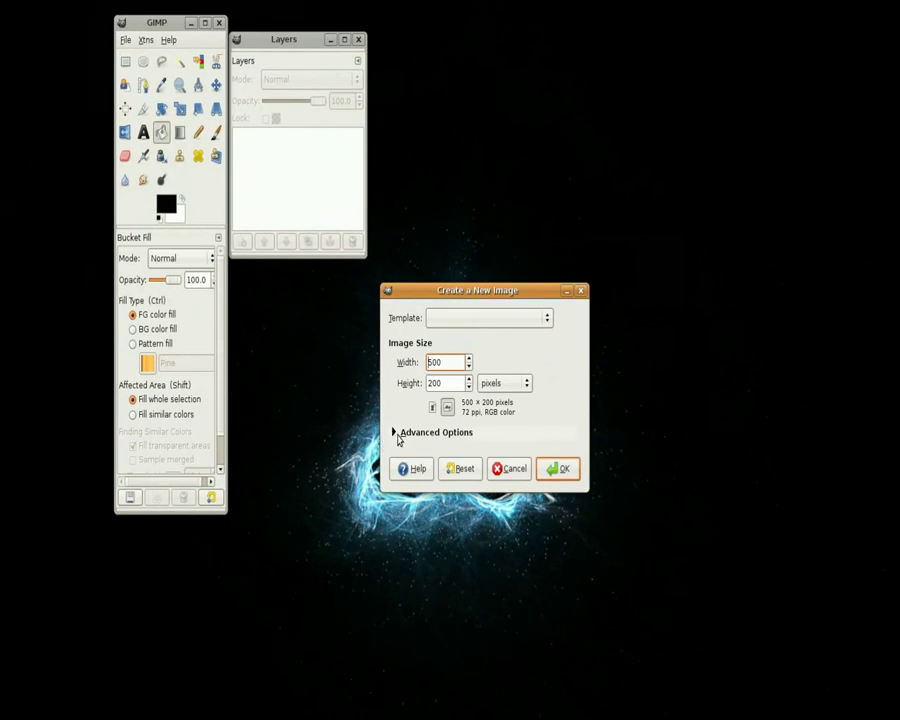
left_click(395, 433)
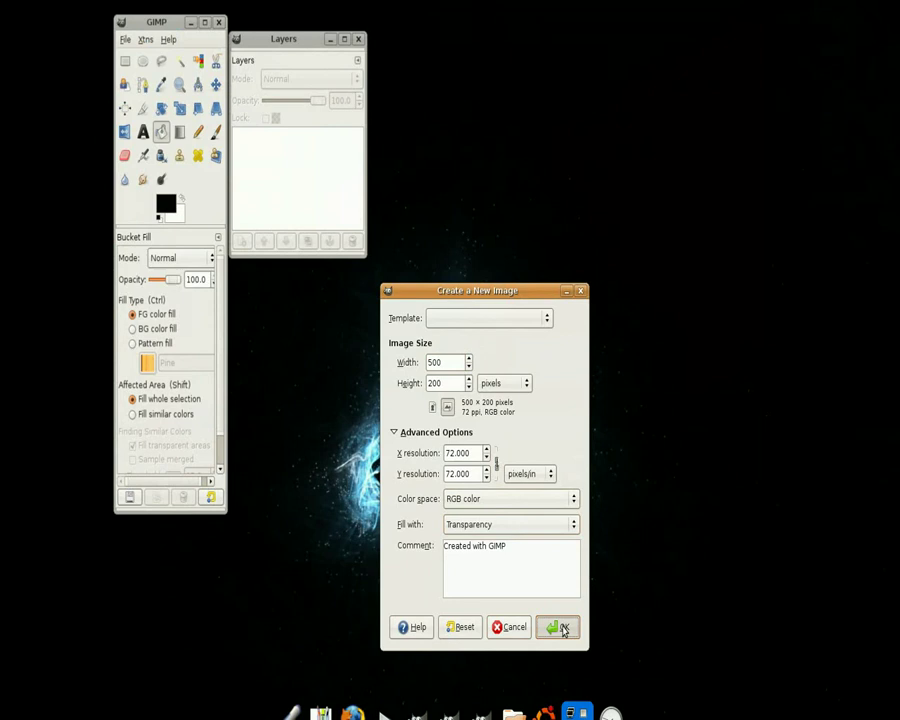
left_click(563, 628)
left_click_drag(490, 6, 486, 232)
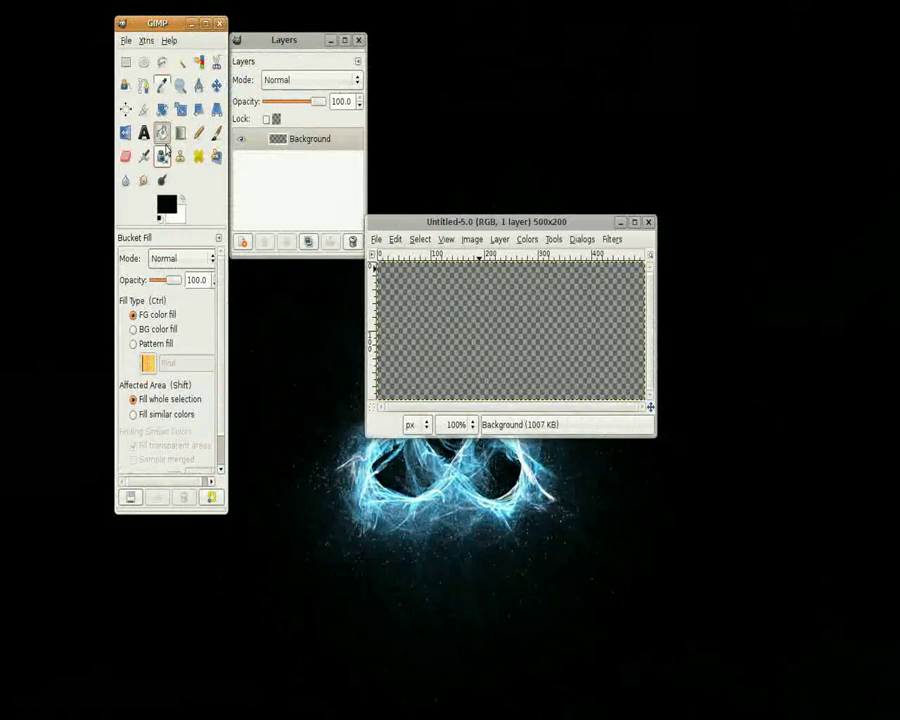
left_click_drag(153, 237, 310, 425)
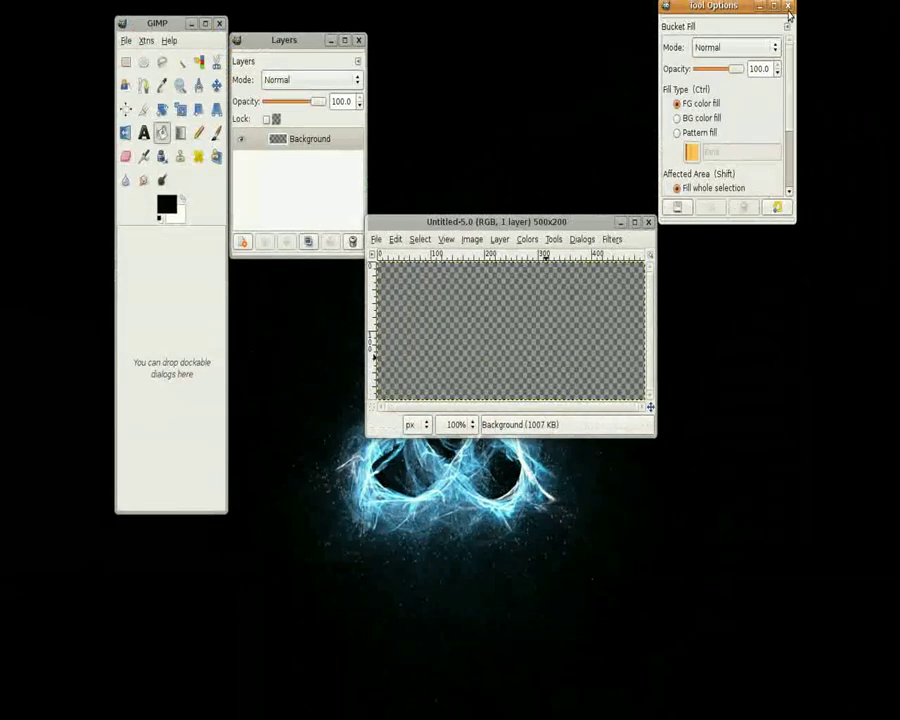
left_click(783, 8)
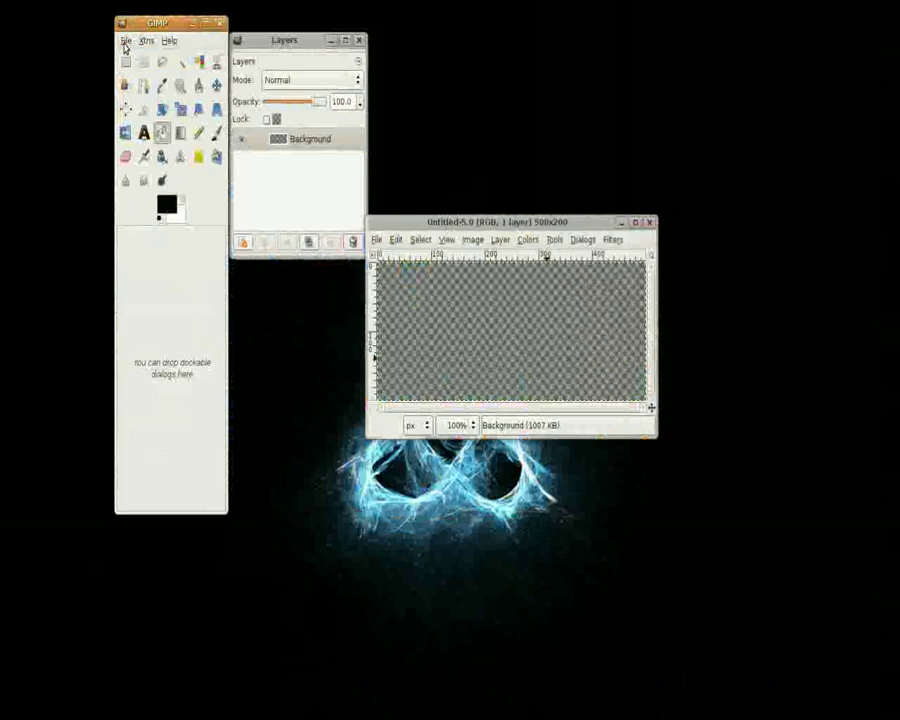
left_click(125, 42)
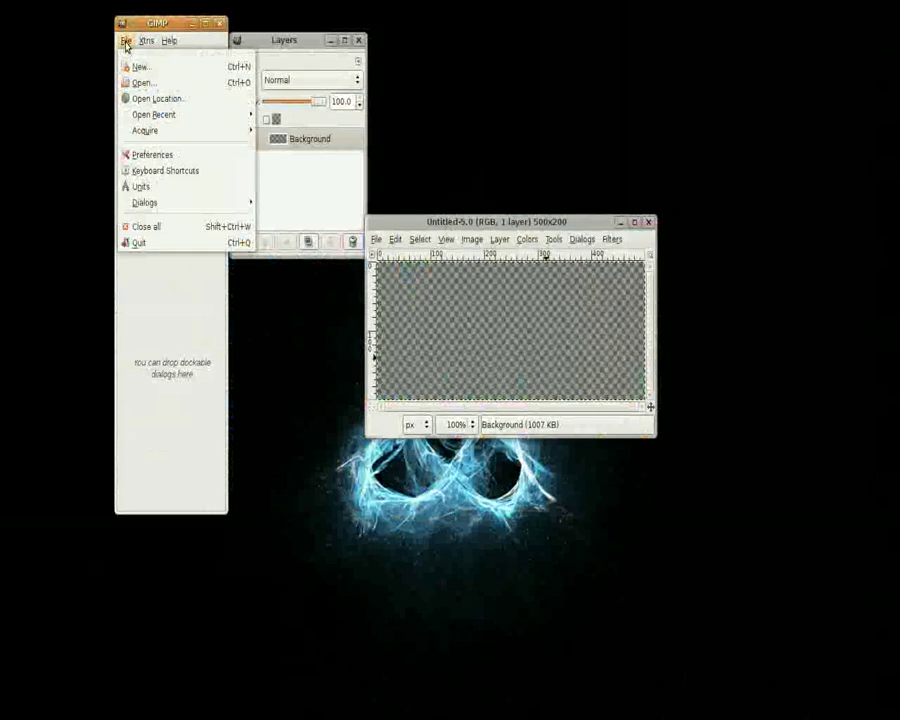
mouse_move(143, 207)
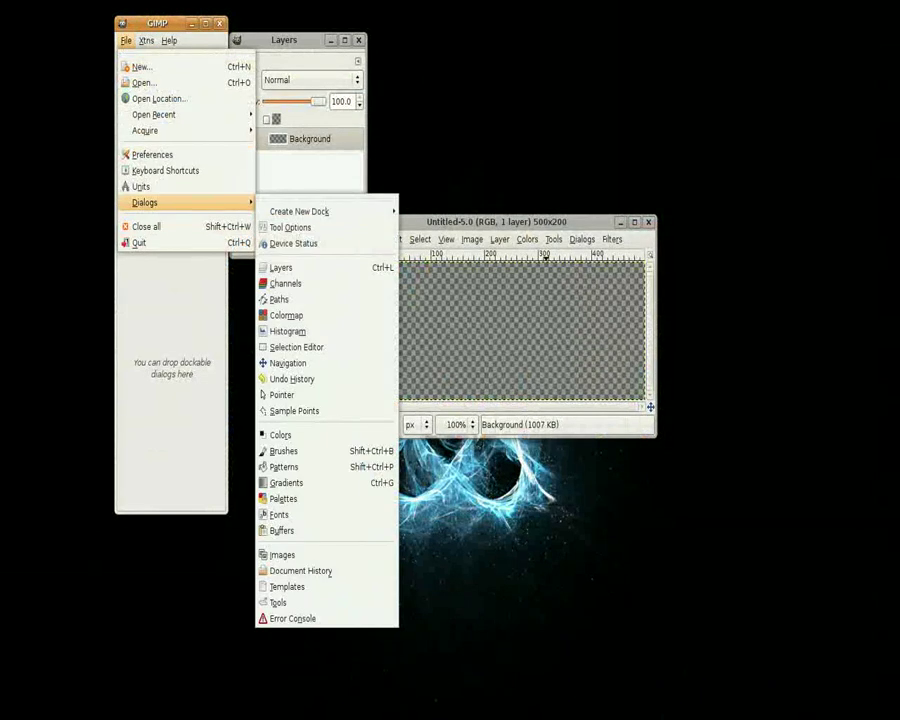
left_click(313, 227)
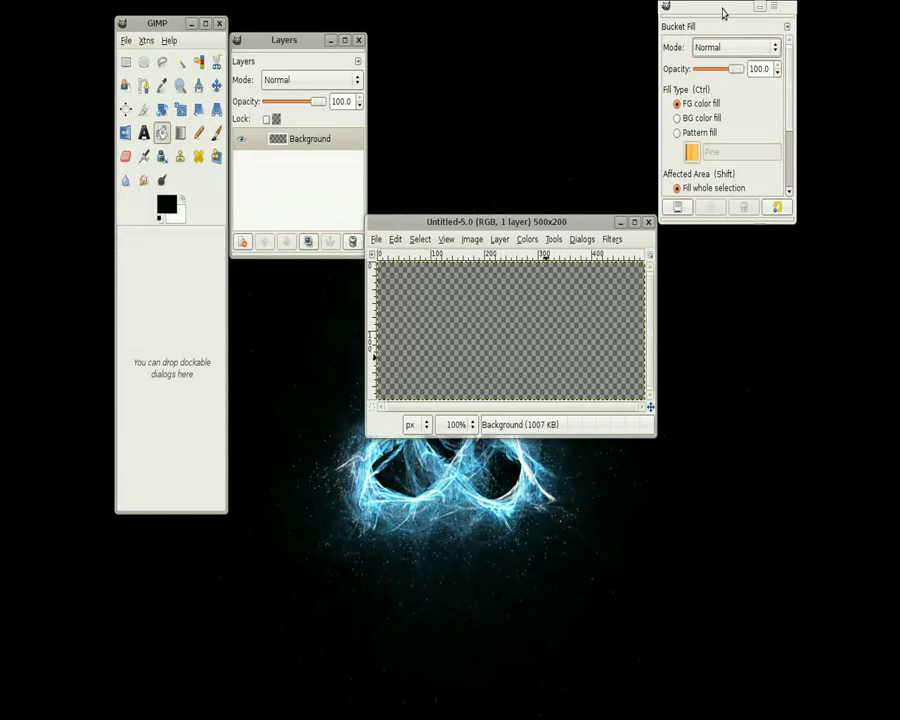
left_click_drag(729, 30, 181, 247)
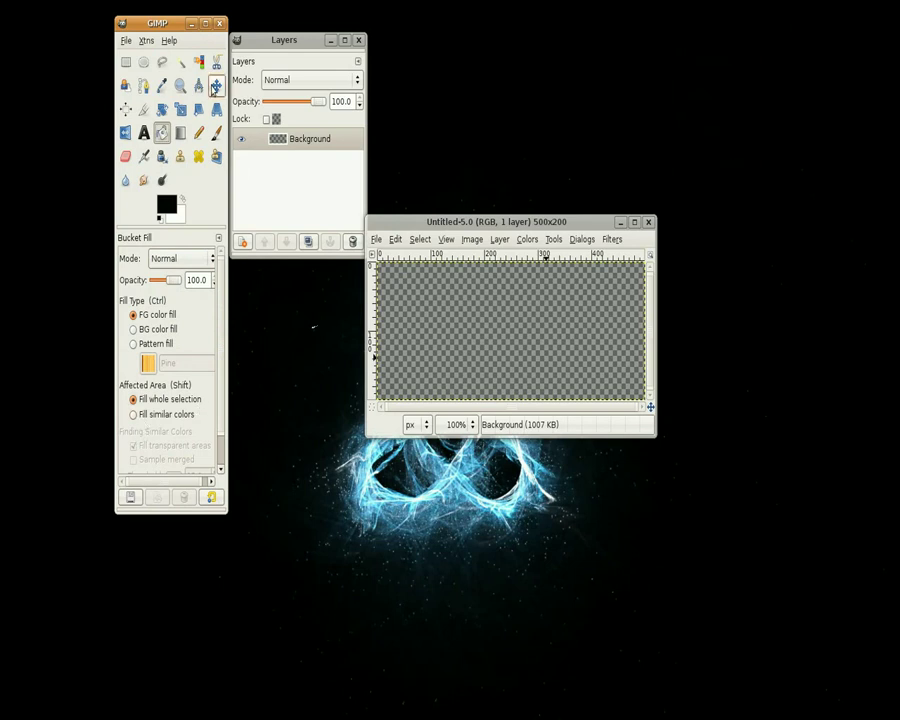
Use the Bucket Fill tool to fill the empty canvas solid black
key("m")
key("z")
left_click(160, 86)
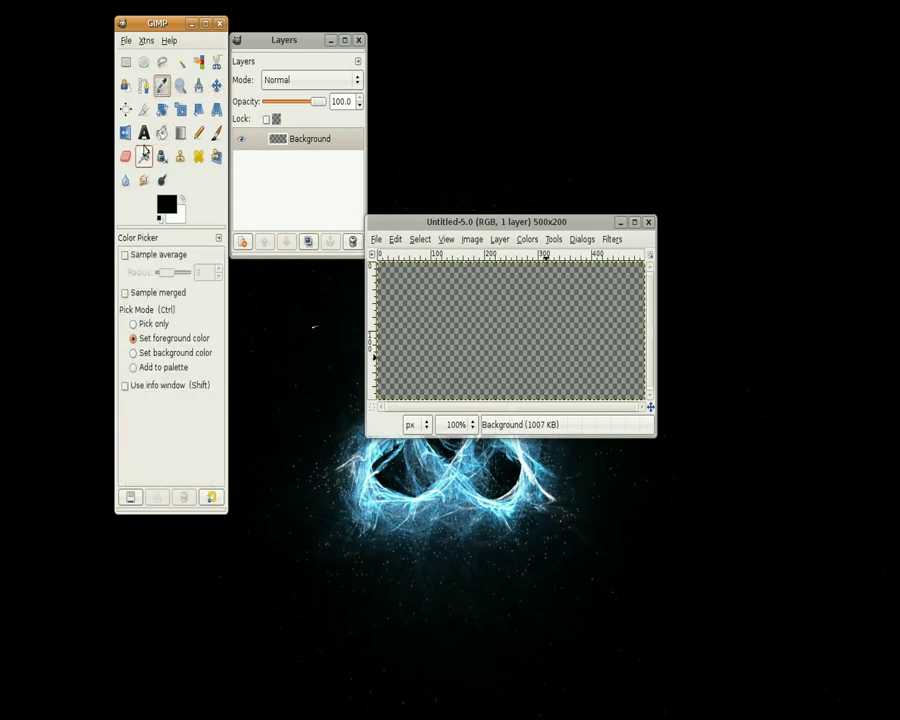
left_click(161, 133)
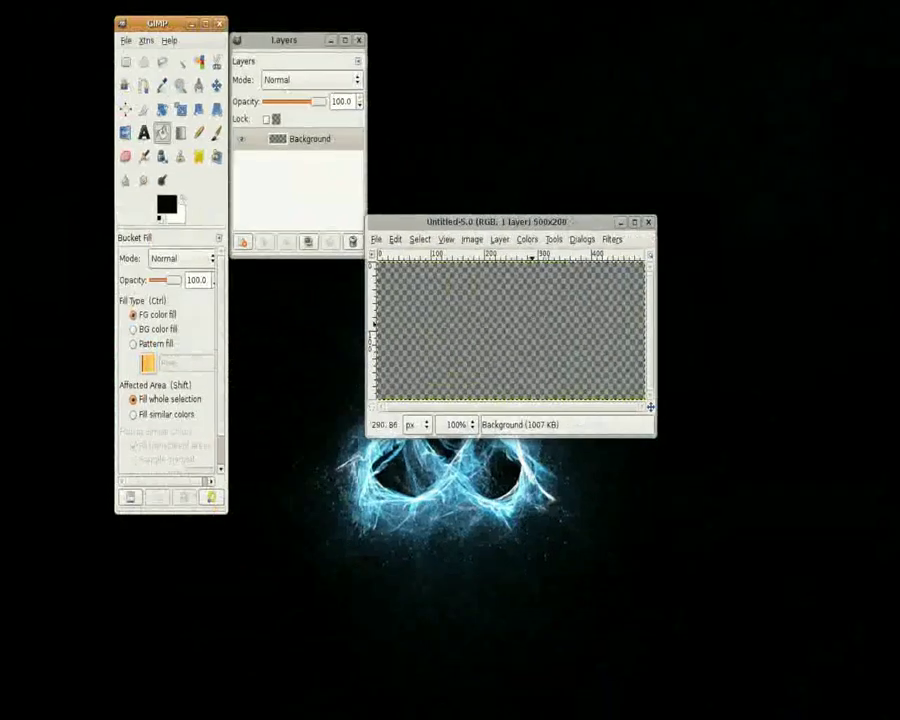
left_click(394, 310)
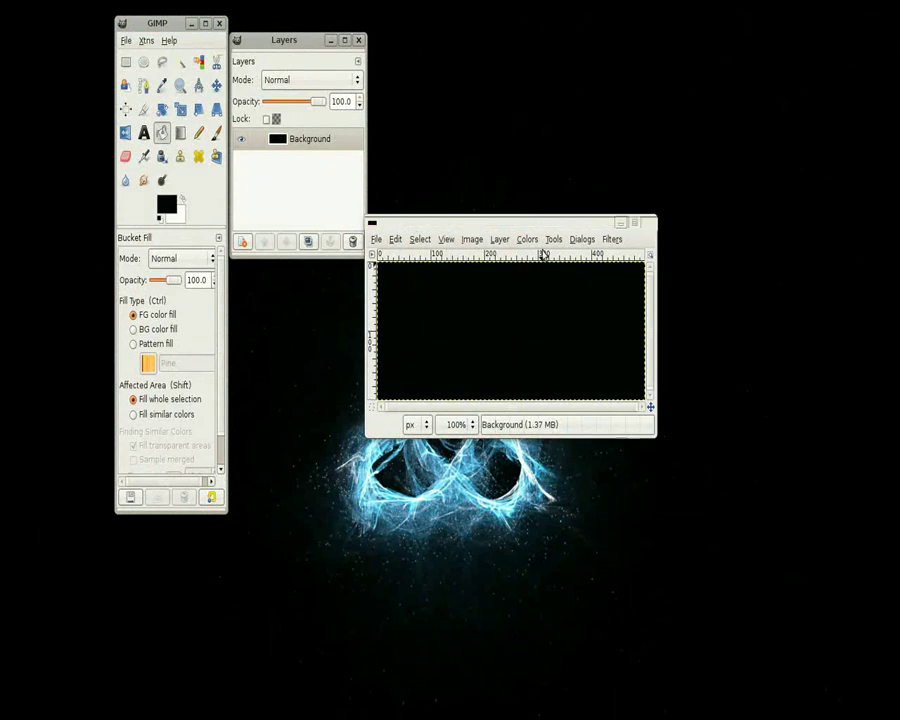
Add a new transparent layer above the black Background
left_click(582, 239)
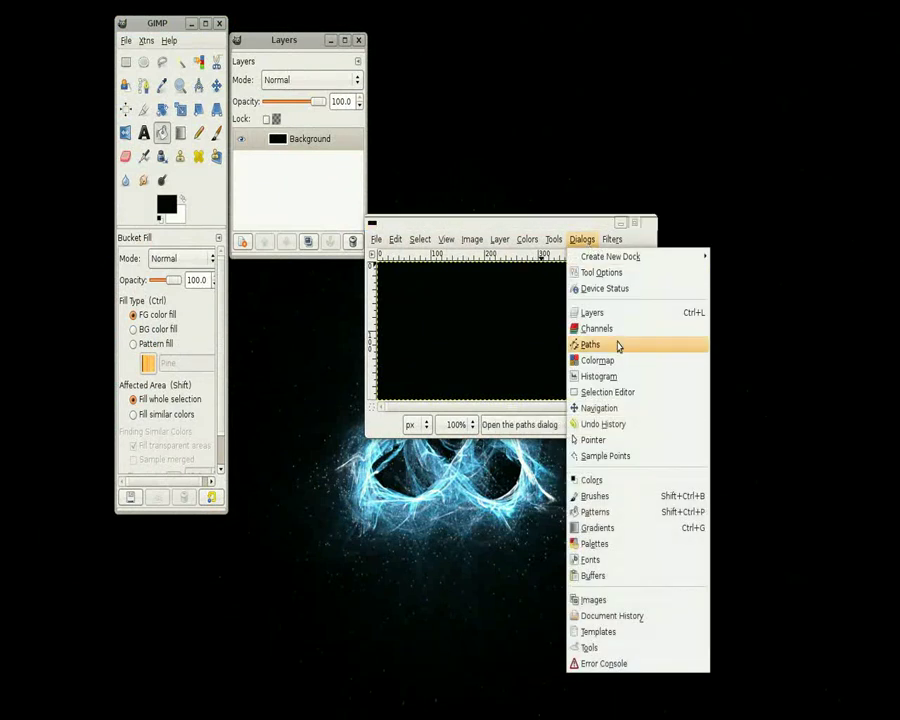
left_click(593, 311)
left_click_drag(285, 40, 285, 70)
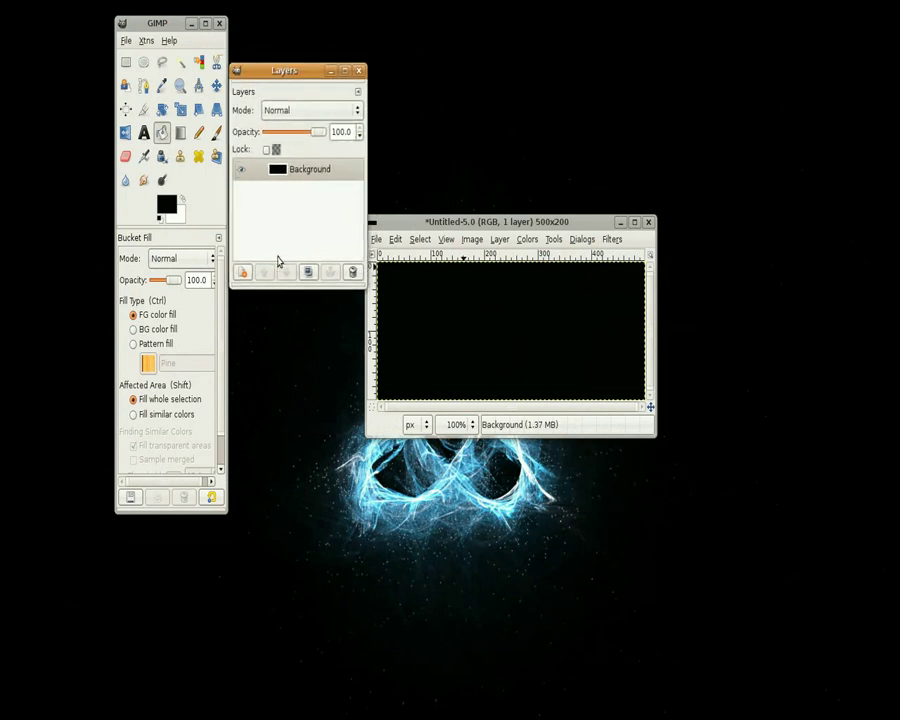
left_click(243, 273)
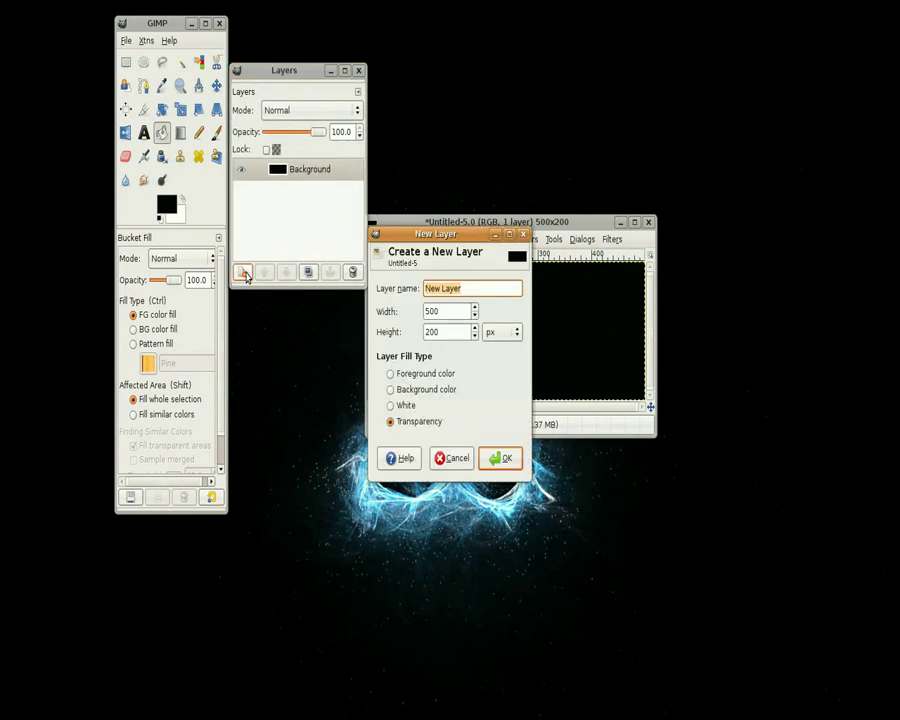
left_click(501, 459)
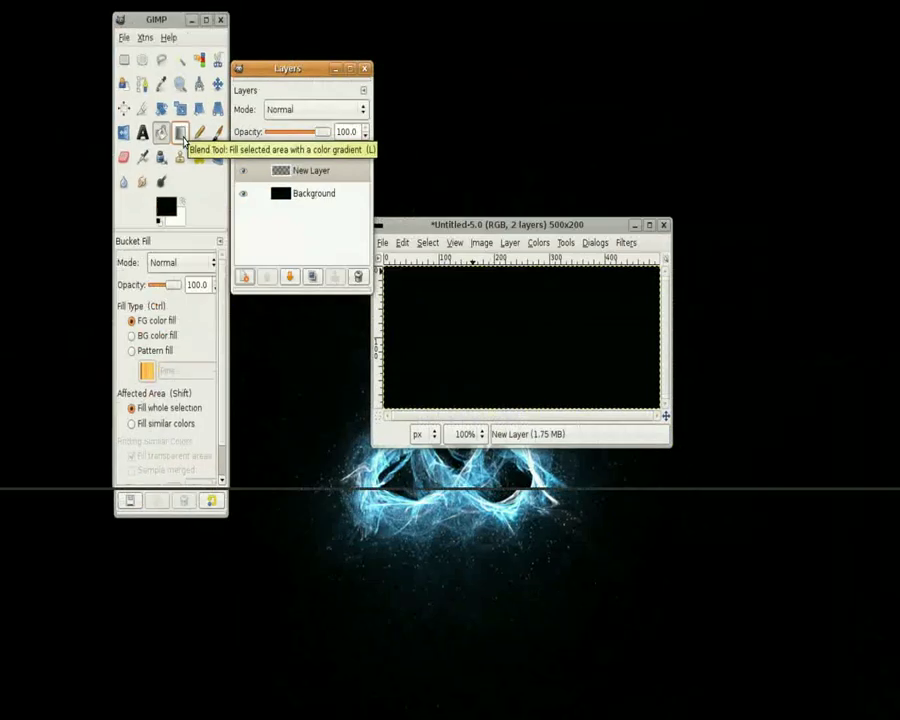
Draw a diagonal linear Deep Sea gradient across the new layer with the Blend tool
left_click(184, 141)
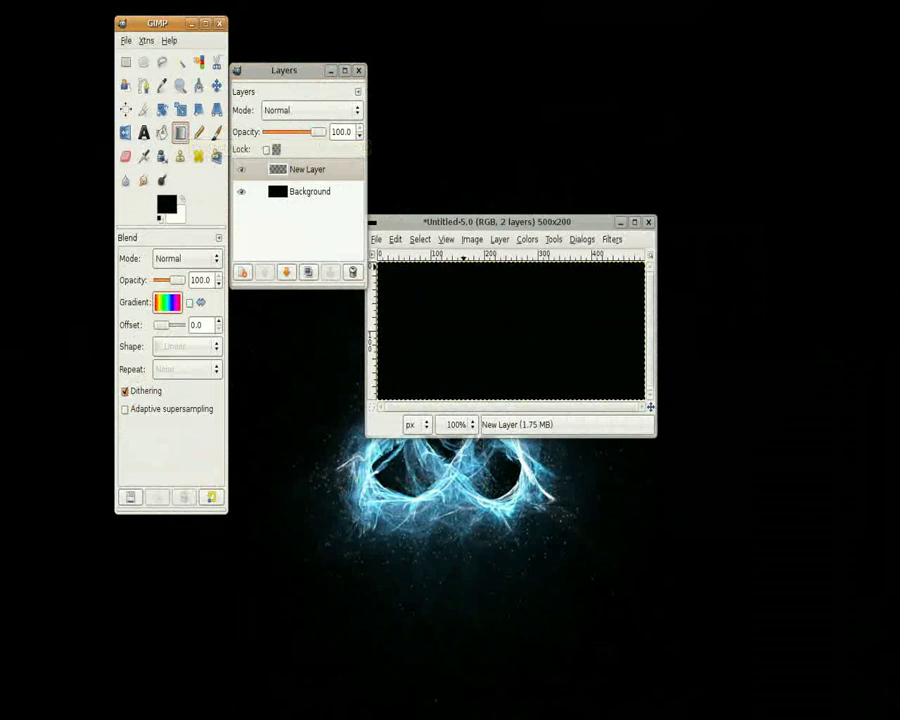
left_click(167, 302)
scroll(191, 445, "up", 8)
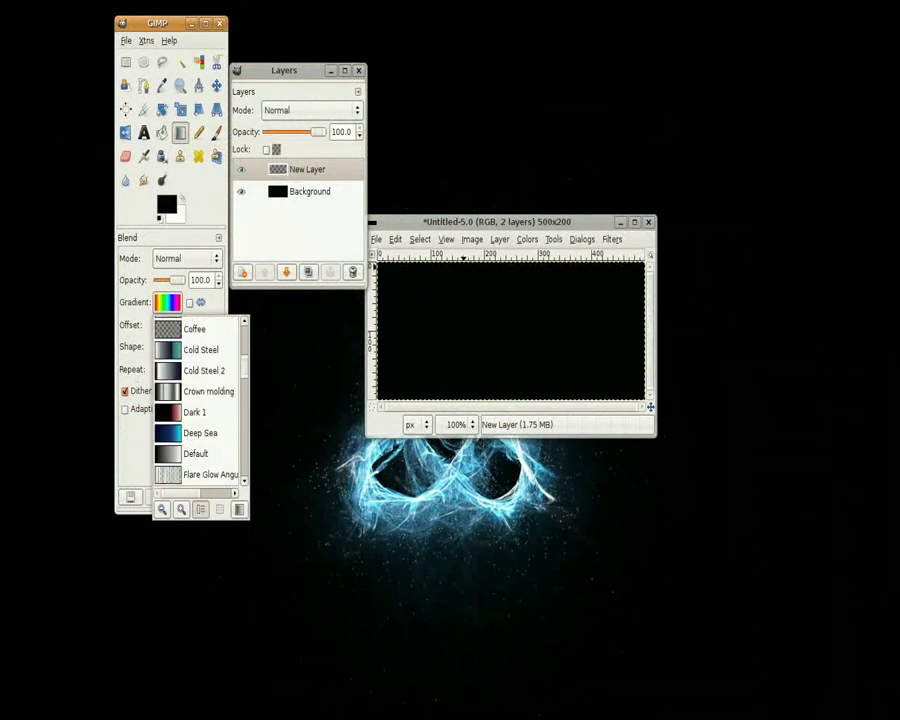
left_click(176, 434)
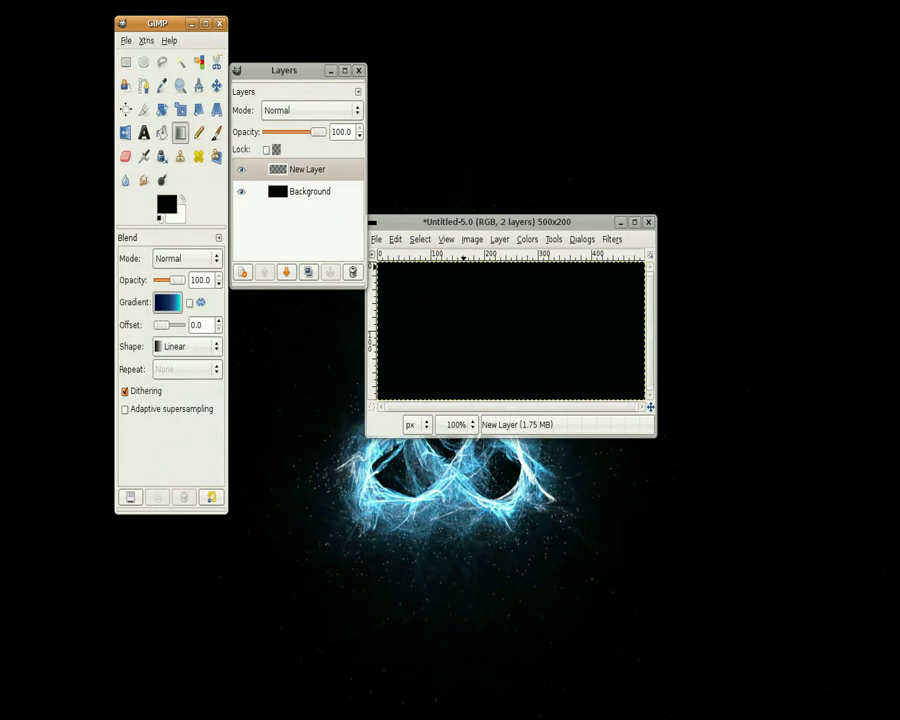
left_click_drag(643, 395, 488, 297)
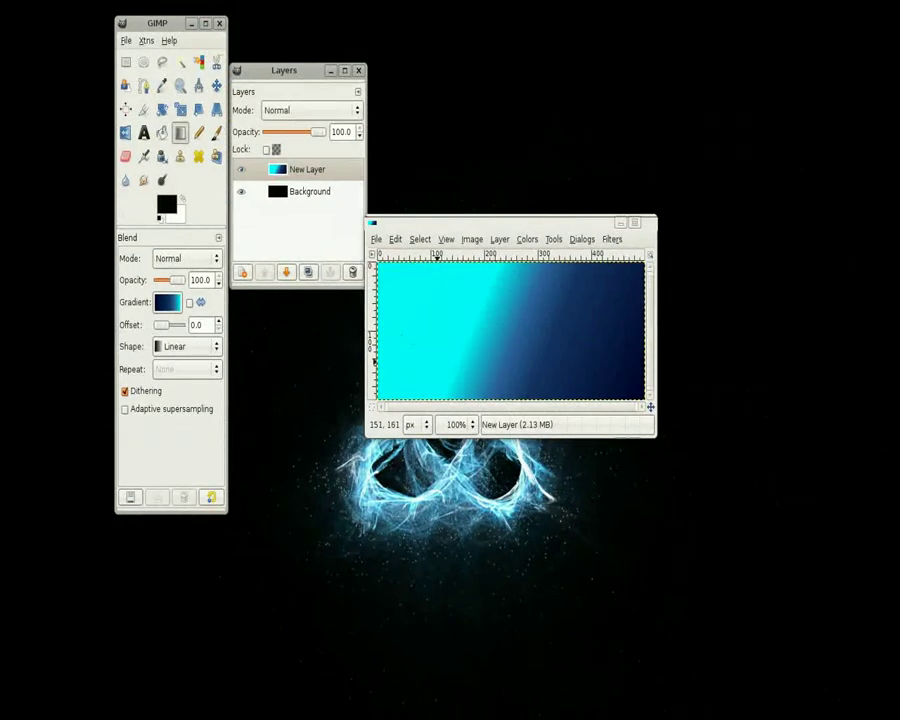
Duplicate the gradient layer and flip the copy horizontally
left_click(305, 193)
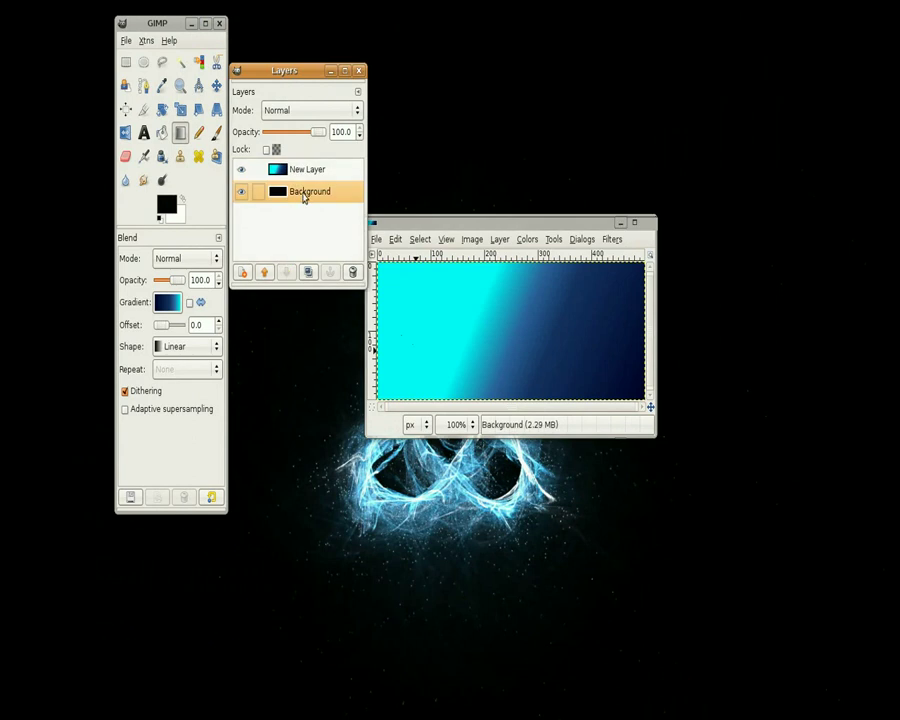
left_click(303, 177)
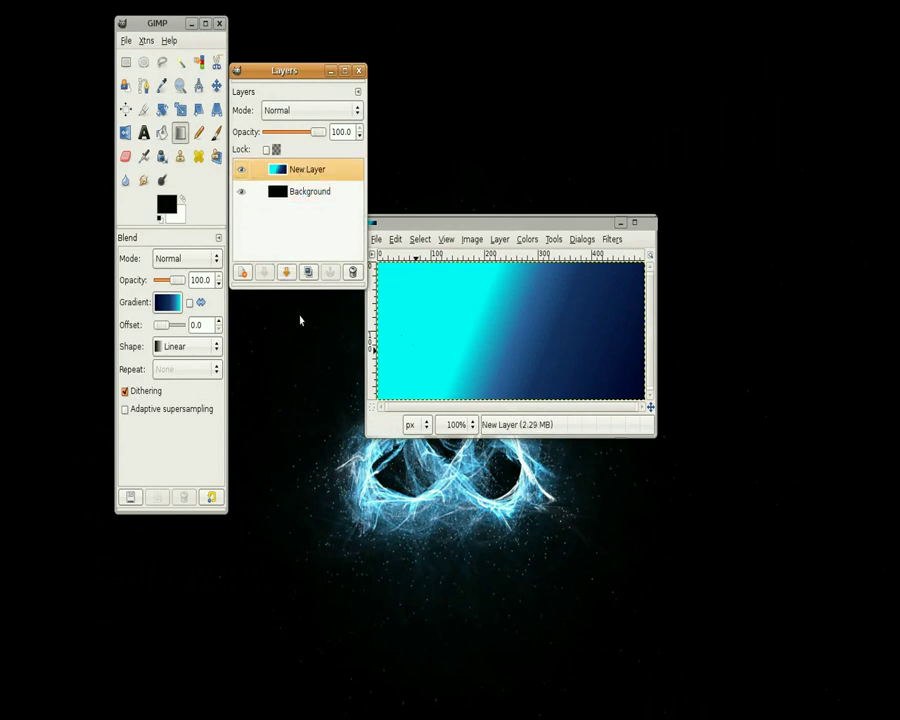
left_click(306, 276)
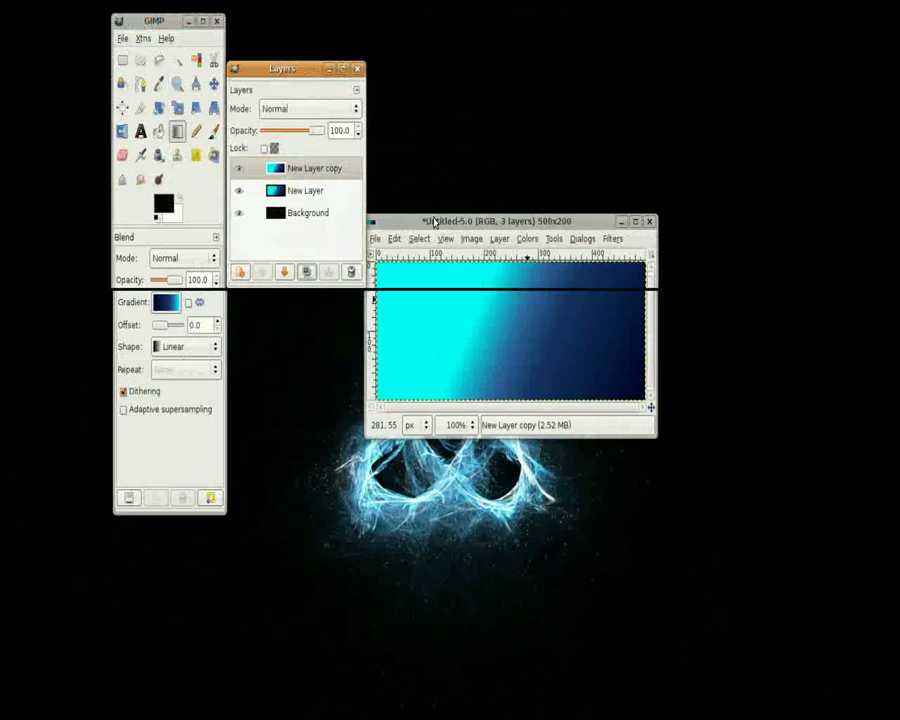
left_click(497, 240)
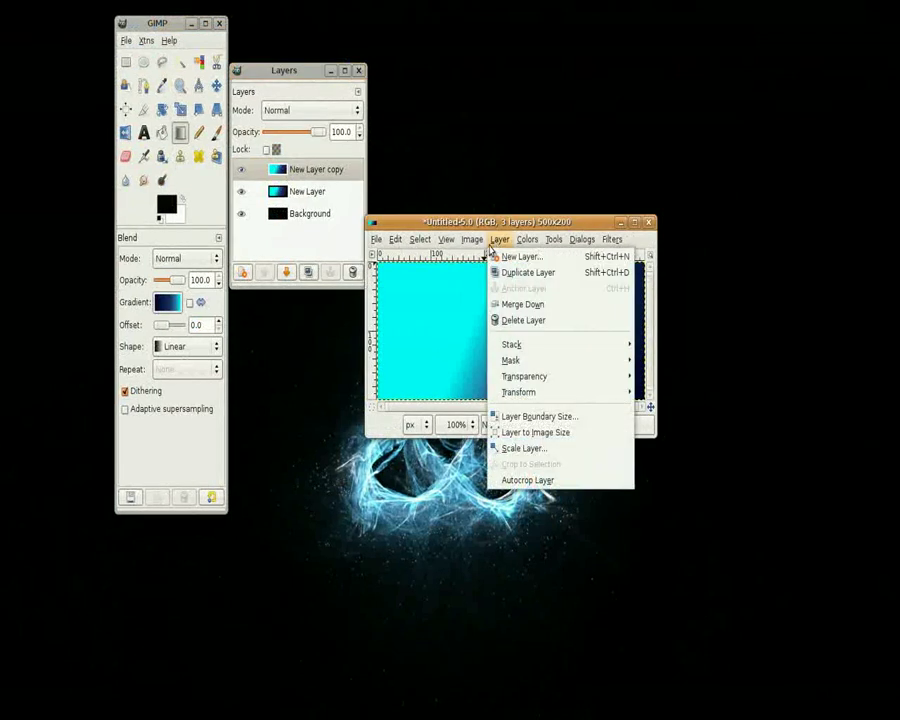
mouse_move(530, 400)
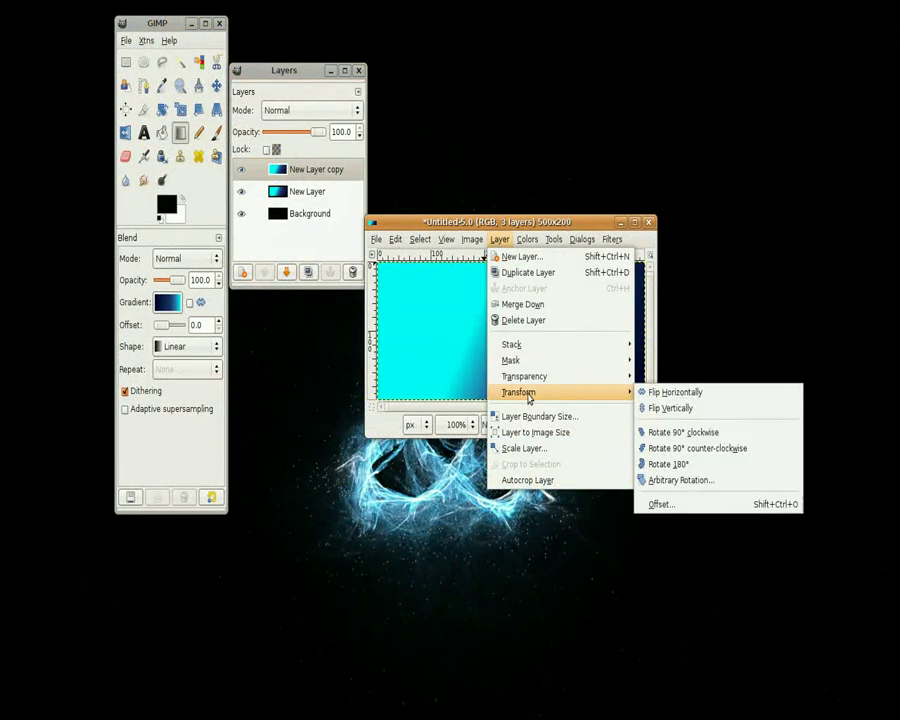
left_click(697, 393)
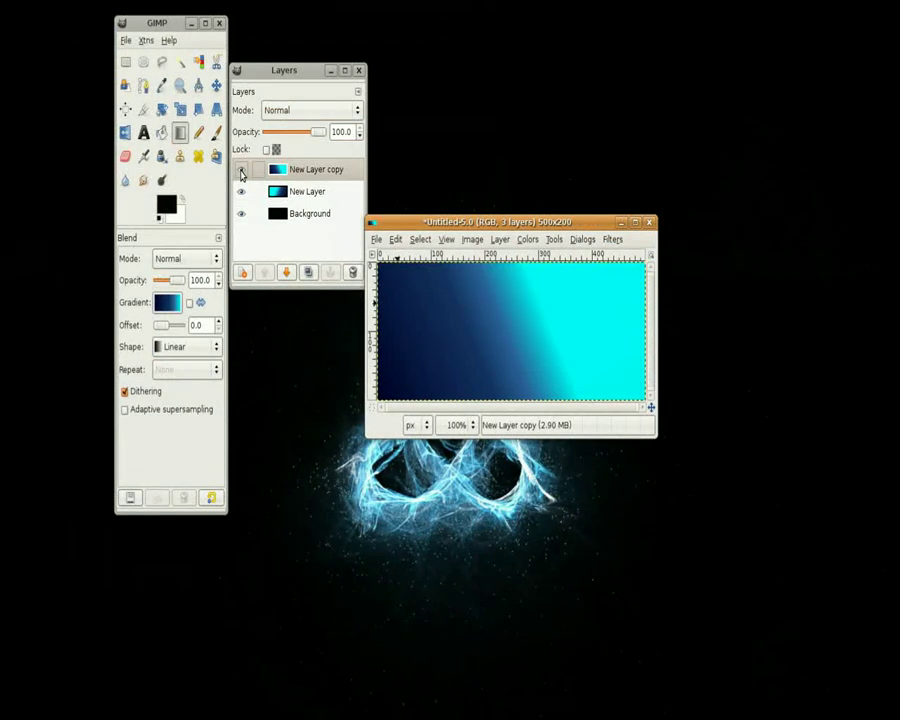
Toggle New Layer copy's visibility to compare gradients, leaving it visible
left_click(241, 172)
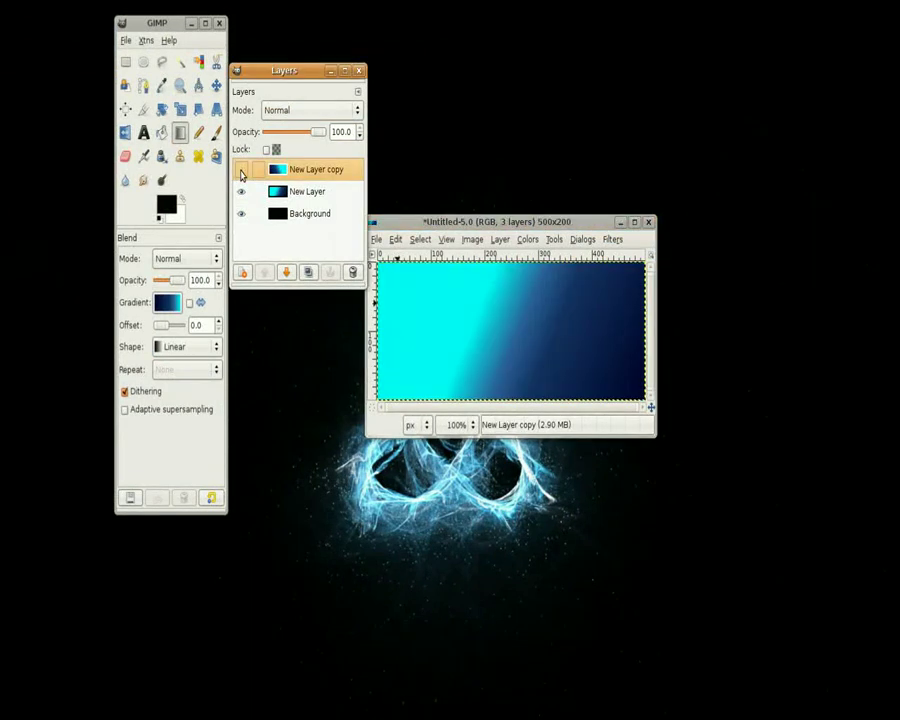
left_click(241, 172)
left_click(241, 172)
left_click(241, 172)
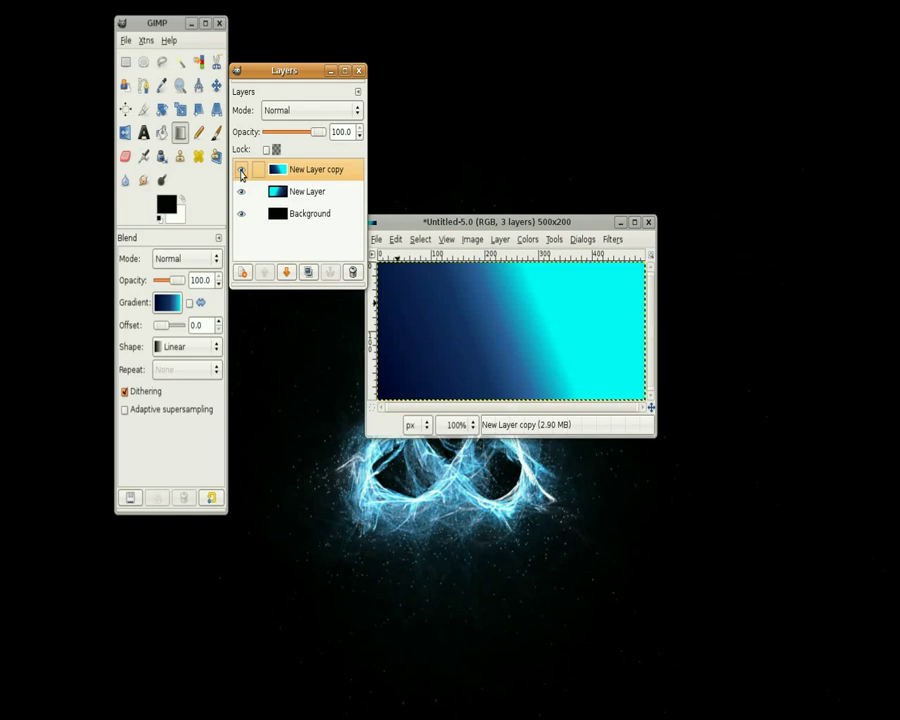
left_click(241, 172)
left_click(241, 172)
left_click(241, 172)
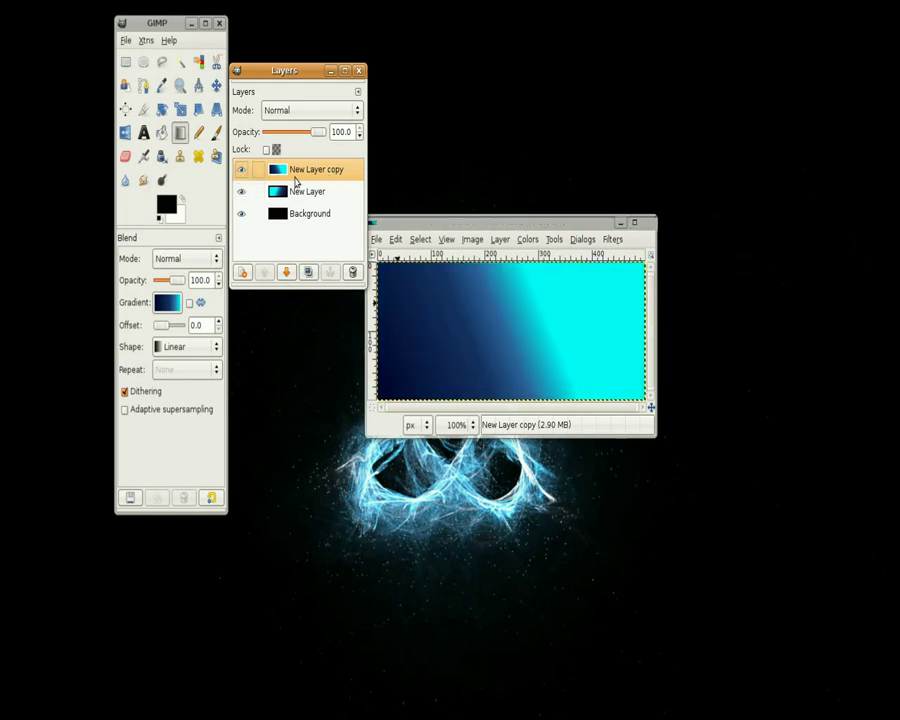
Colorize New Layer copy purple with Hue 275, Saturation 100, Lightness 8
left_click(501, 240)
mouse_move(527, 240)
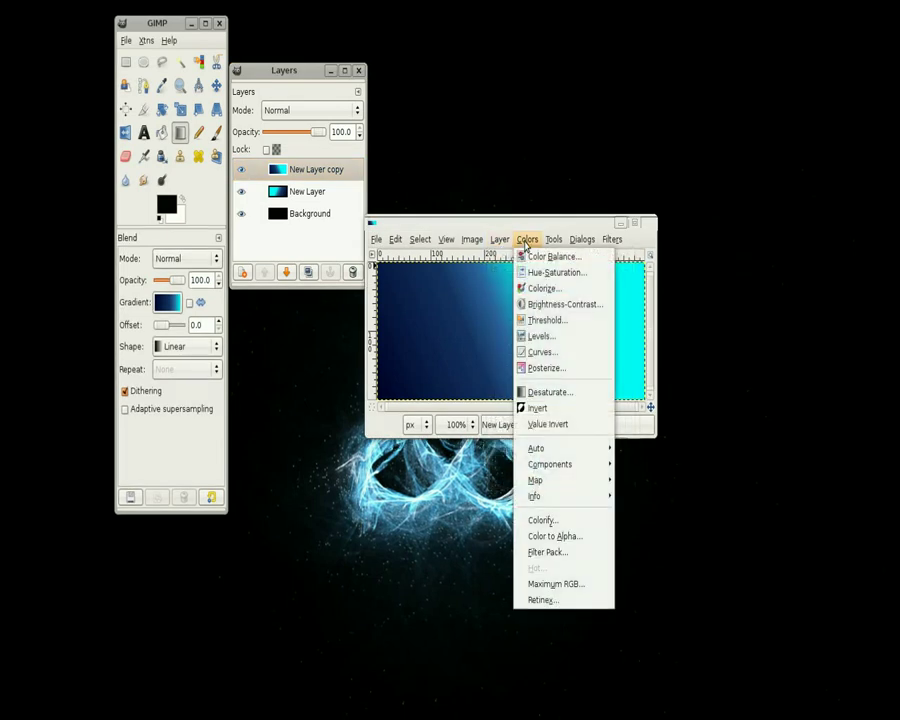
left_click(543, 289)
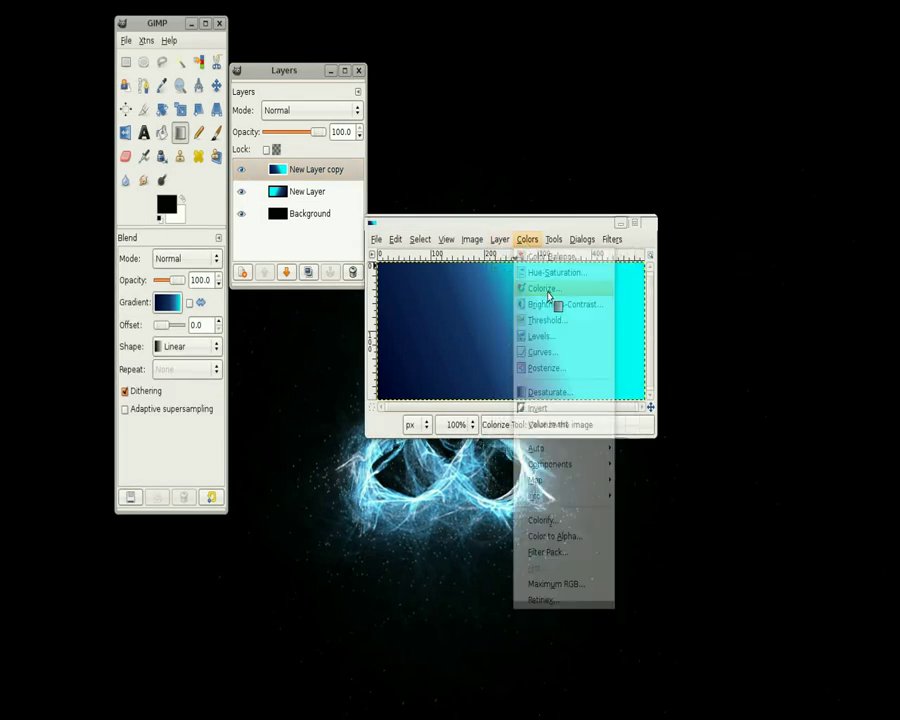
left_click_drag(444, 410, 490, 50)
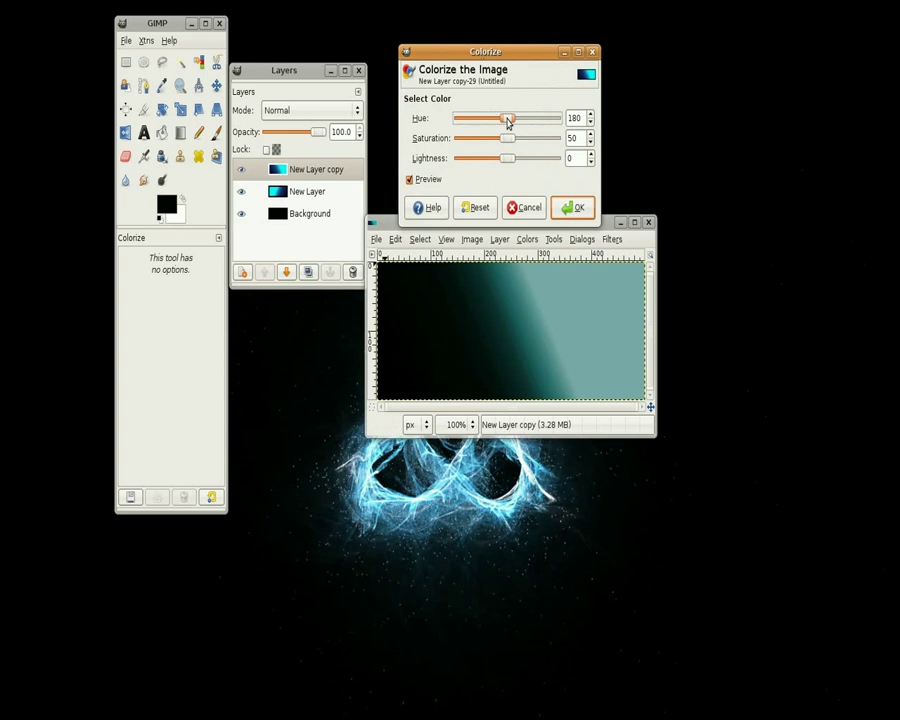
left_click_drag(507, 121, 509, 162)
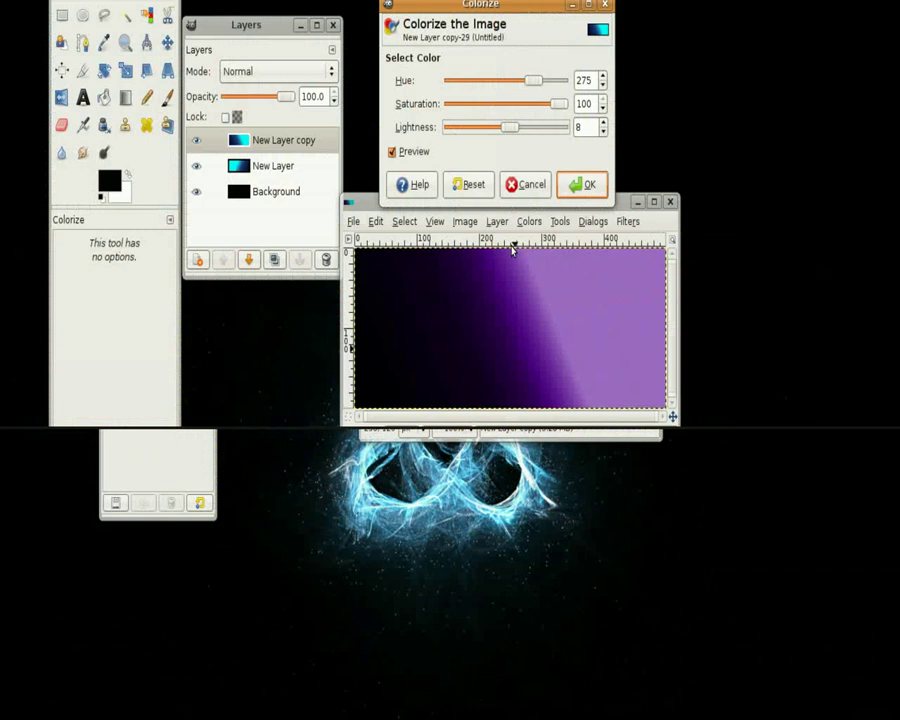
left_click(583, 210)
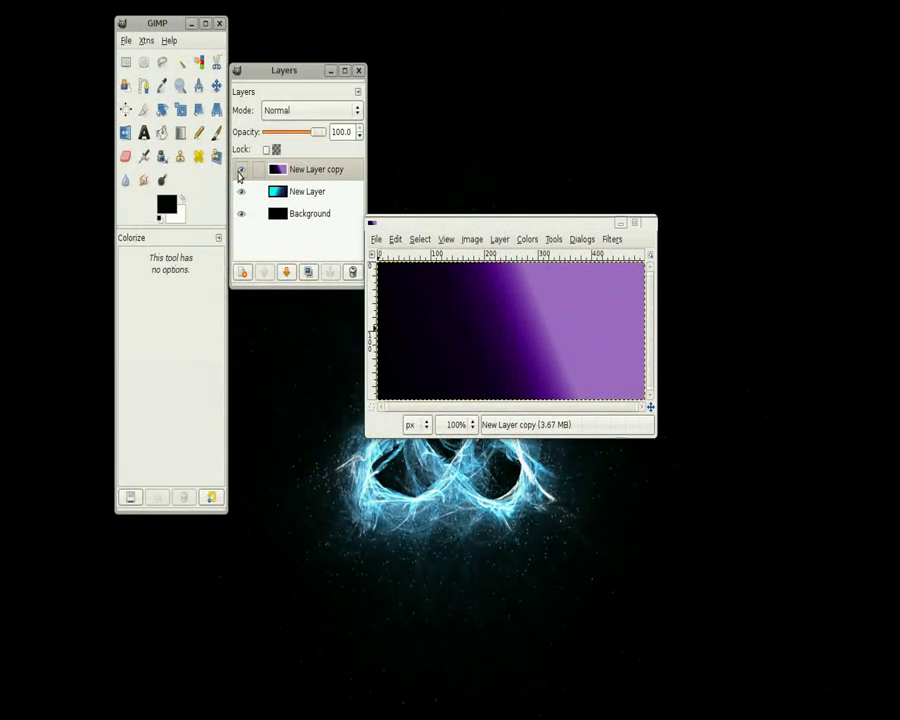
Set New Layer copy to Addition mode and lower its opacity to 30
left_click(240, 172)
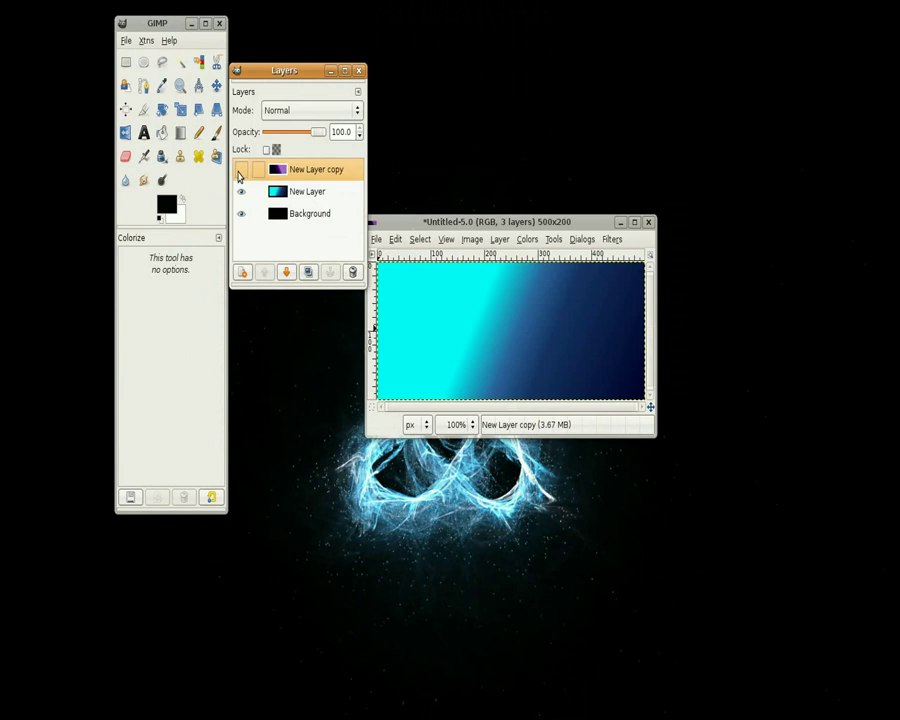
left_click(240, 171)
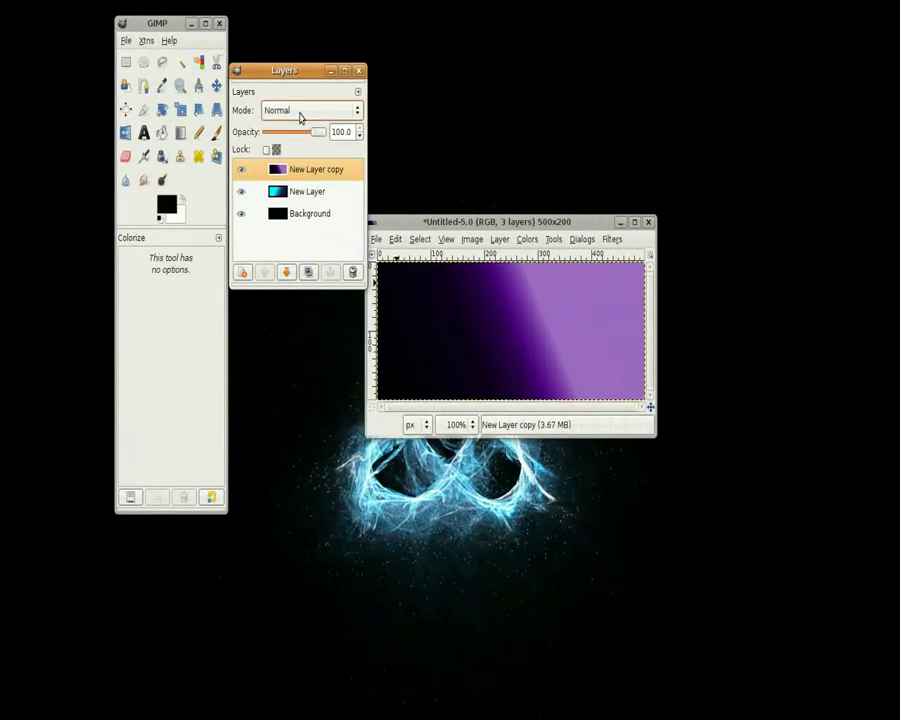
left_click(299, 118)
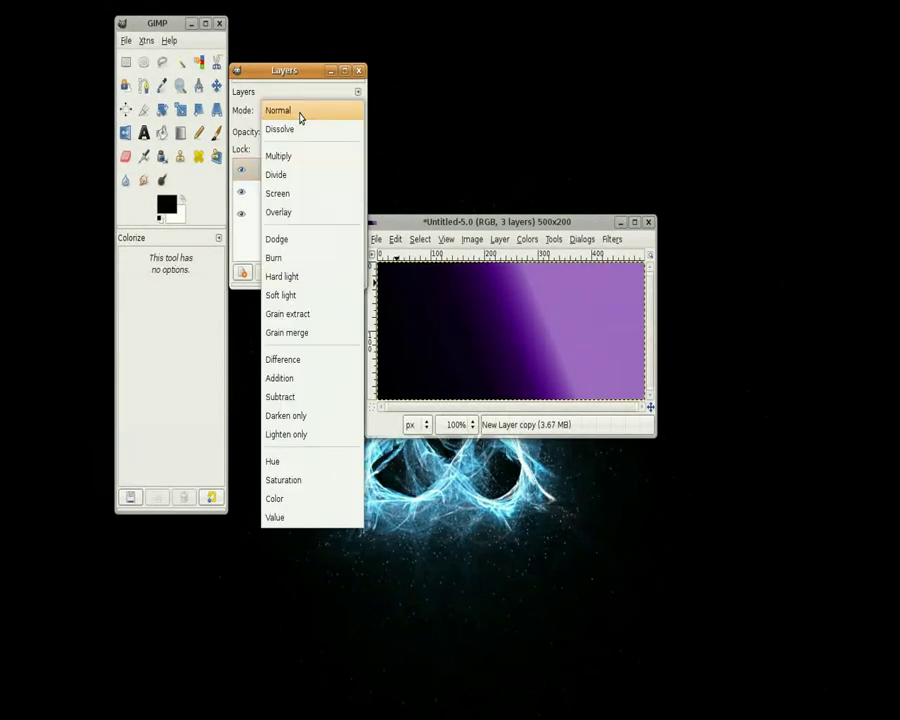
left_click(312, 383)
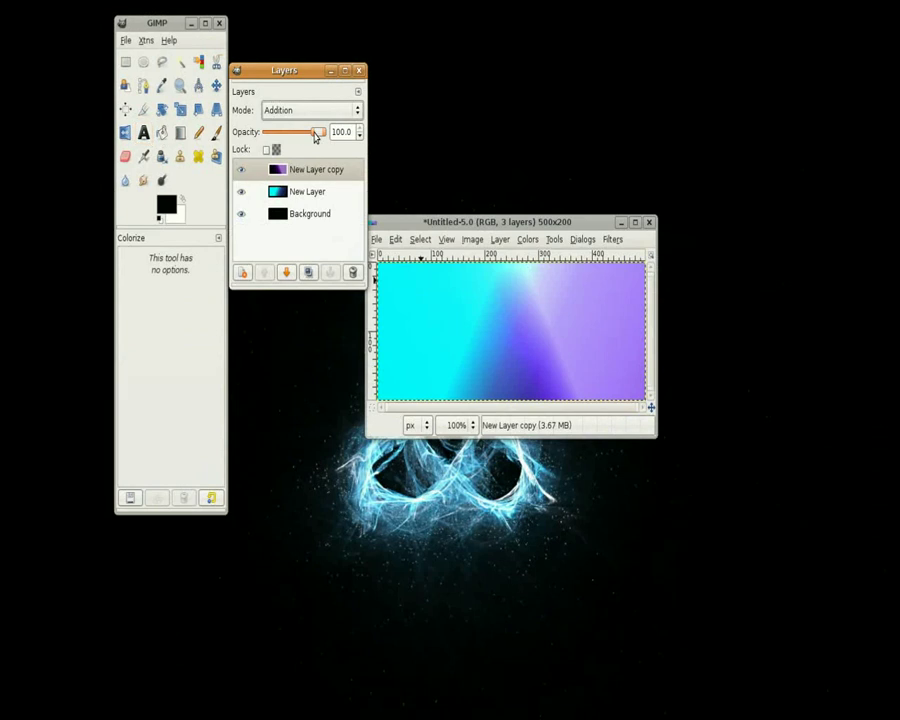
left_click_drag(315, 136, 282, 138)
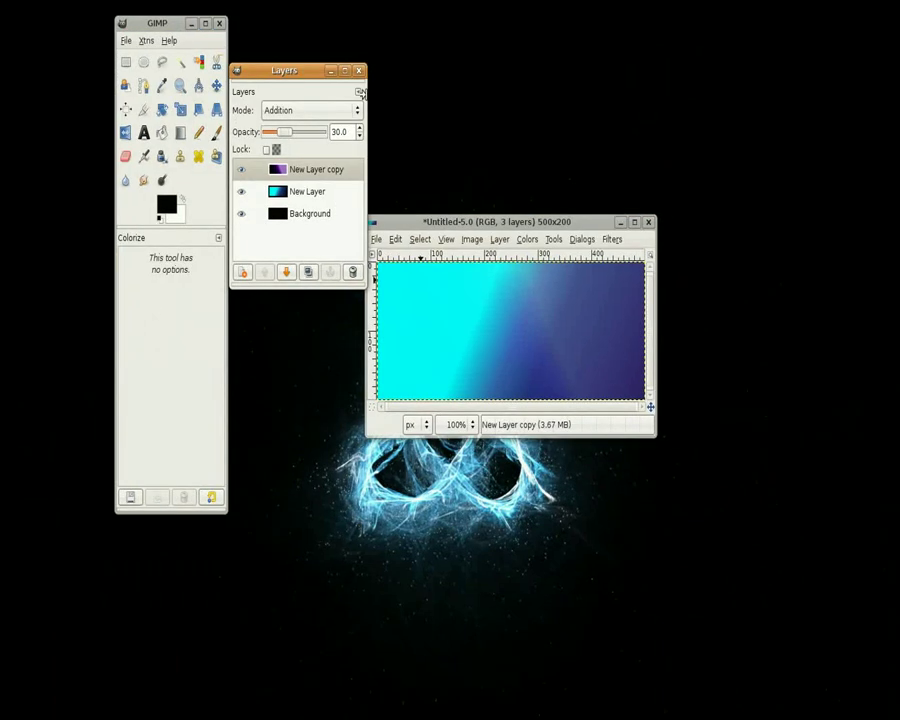
Lower New Layer's opacity to 30, then toggle the Background off and on to check
left_click(308, 195)
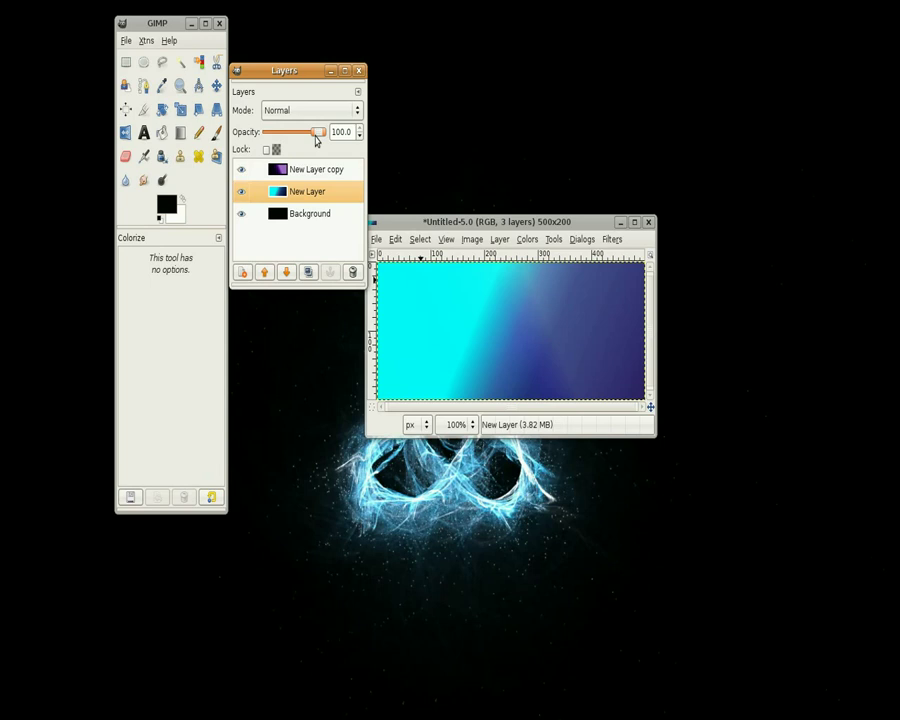
left_click_drag(316, 138, 286, 144)
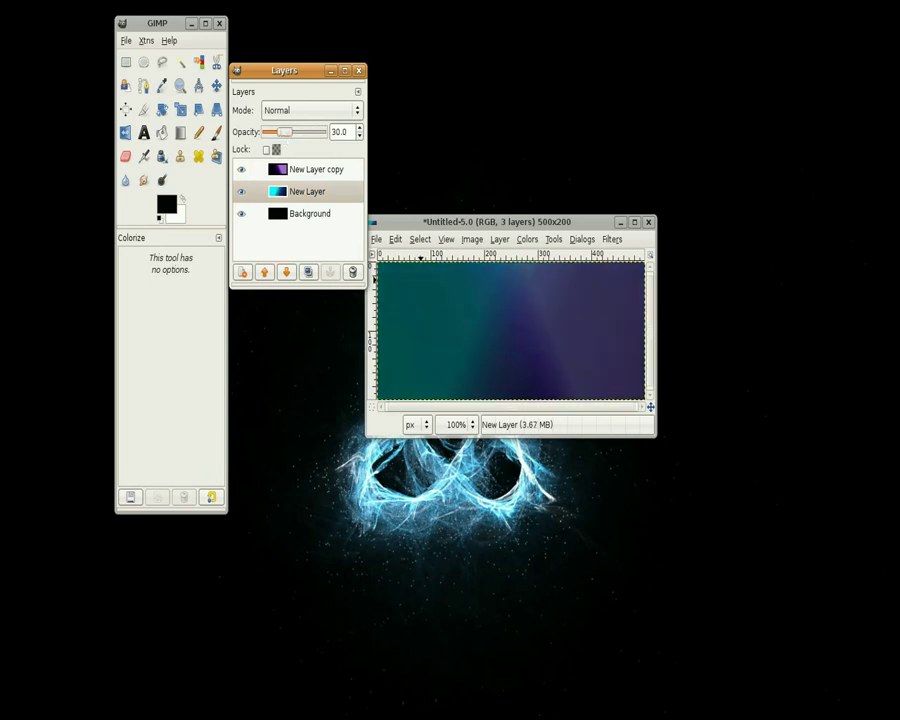
left_click_drag(471, 231, 391, 195)
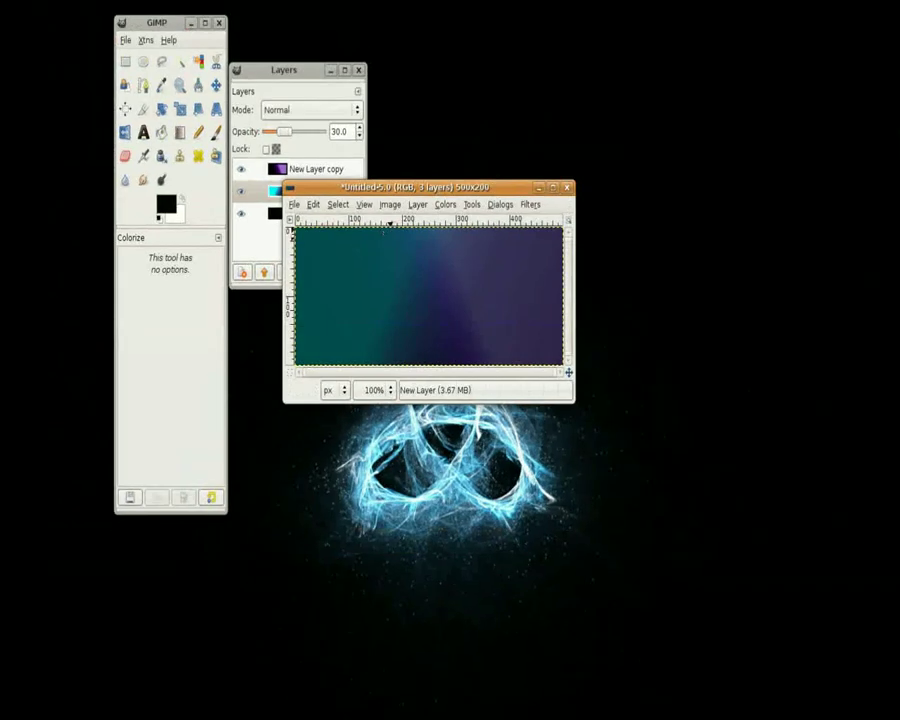
left_click_drag(380, 192, 467, 153)
left_click(310, 214)
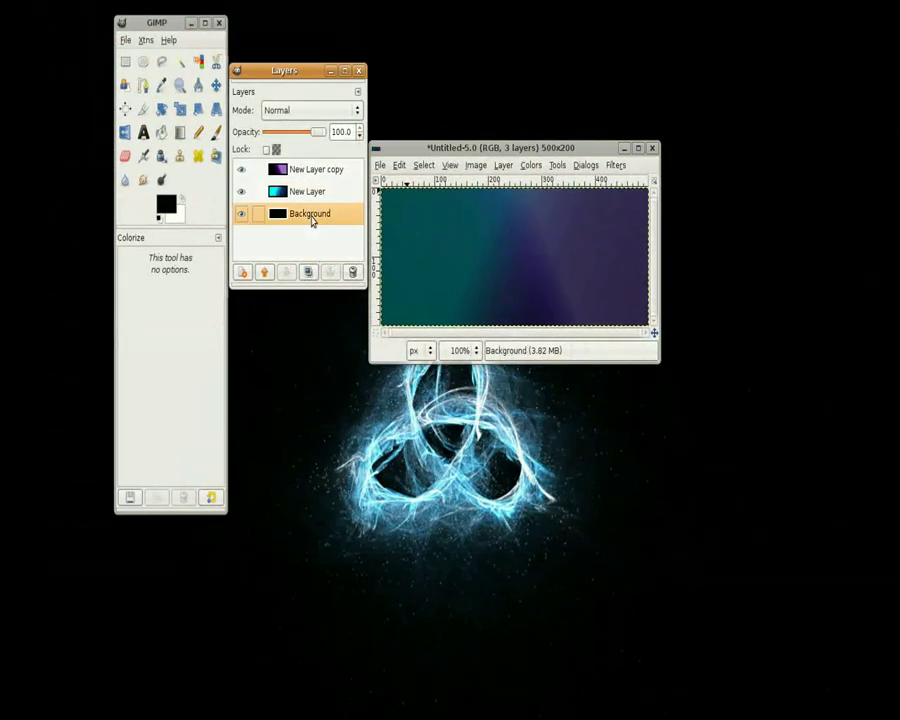
left_click(241, 214)
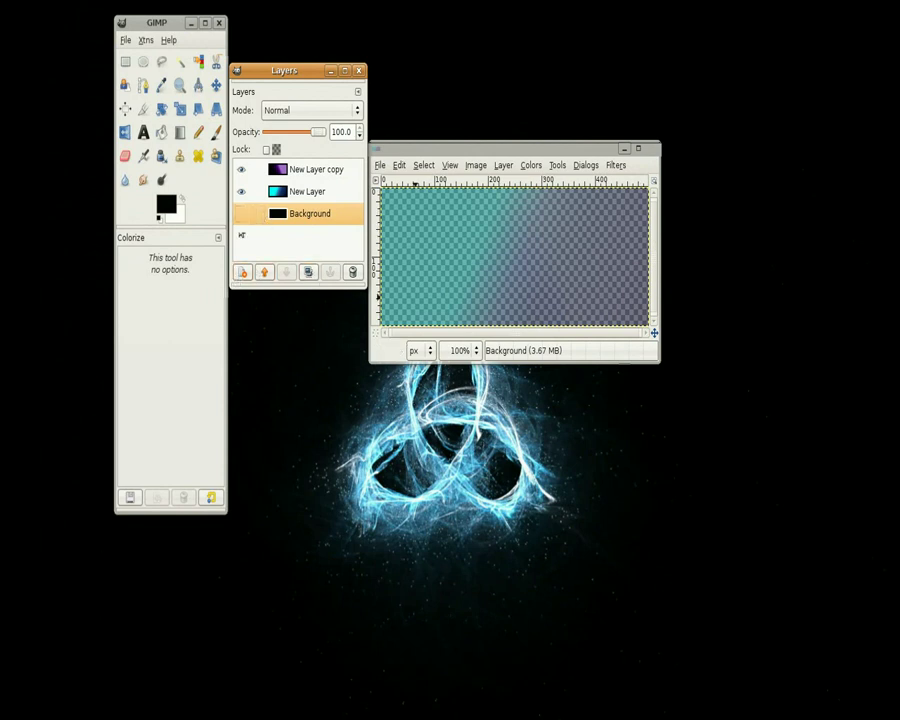
left_click(241, 214)
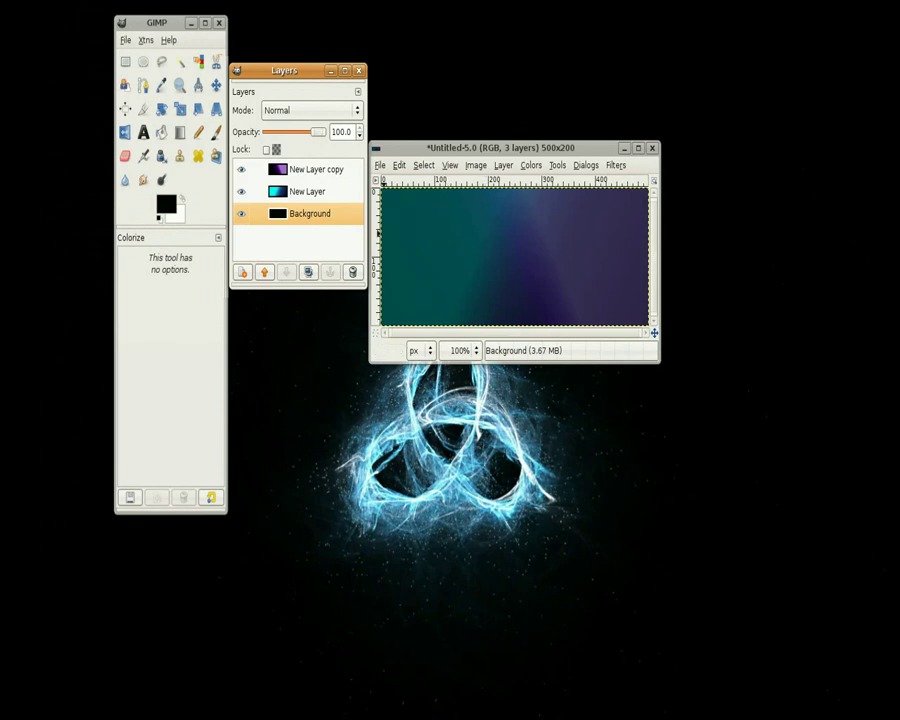
Add white text 'Krueger Volleyball!' left of centre and nudge it slightly up and left
left_click(300, 173)
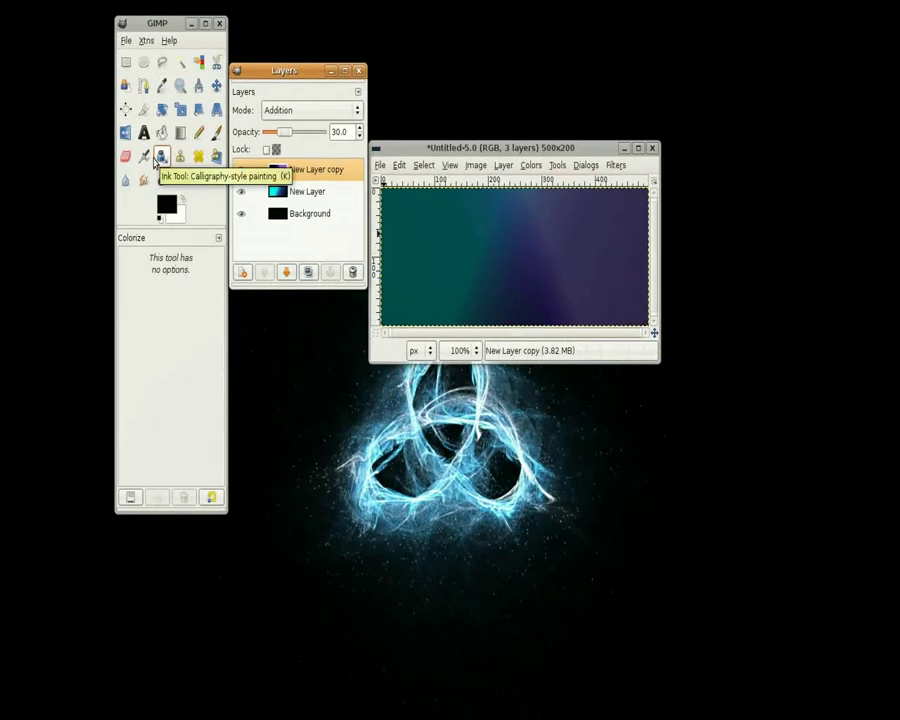
left_click(144, 132)
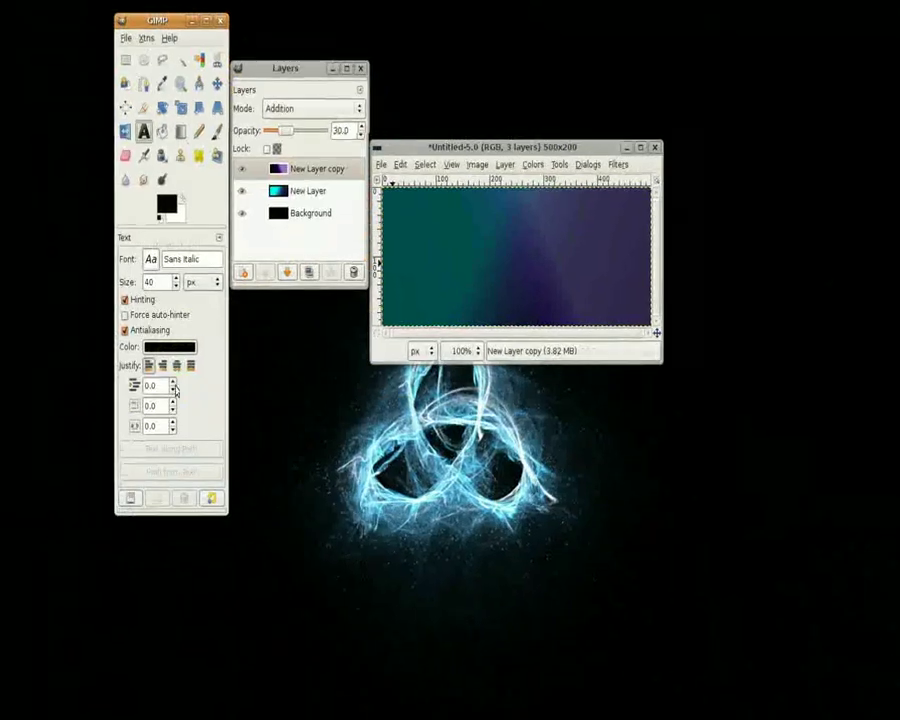
left_click(169, 346)
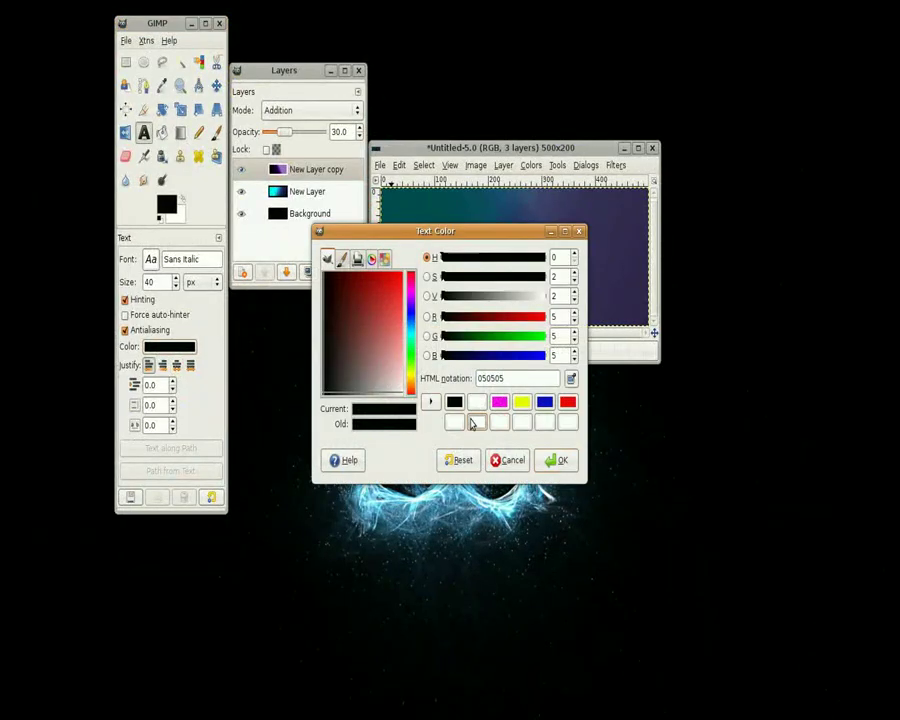
left_click(476, 422)
key("Return")
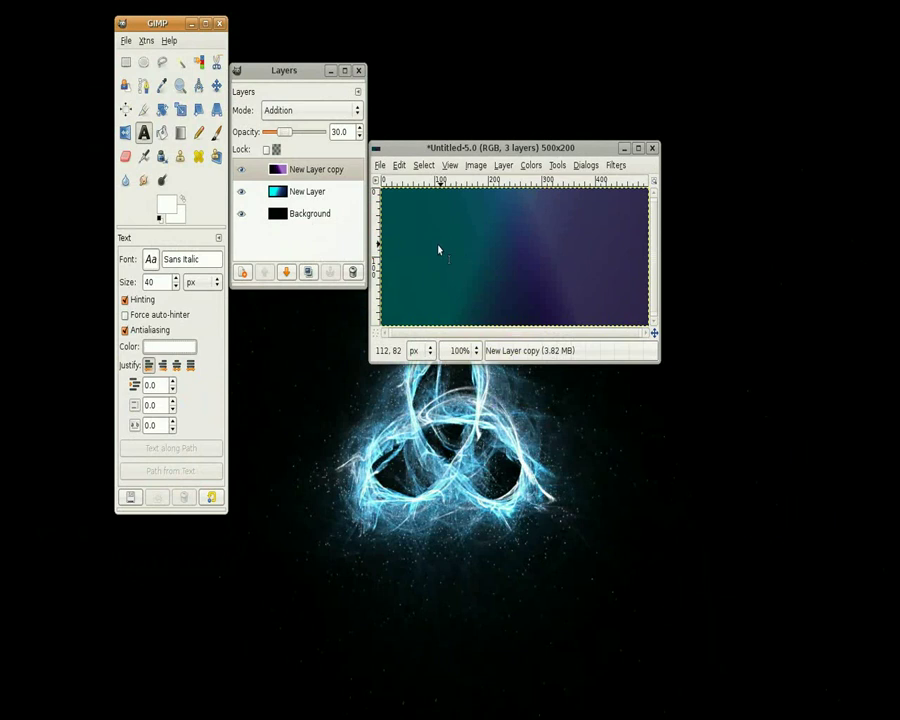
left_click(436, 250)
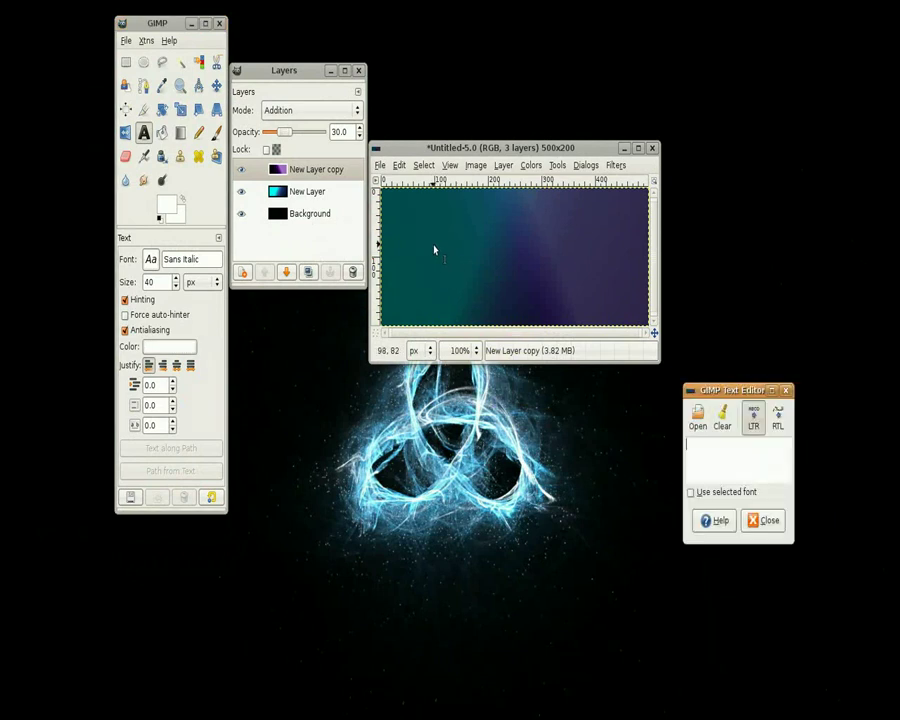
type("Krueger")
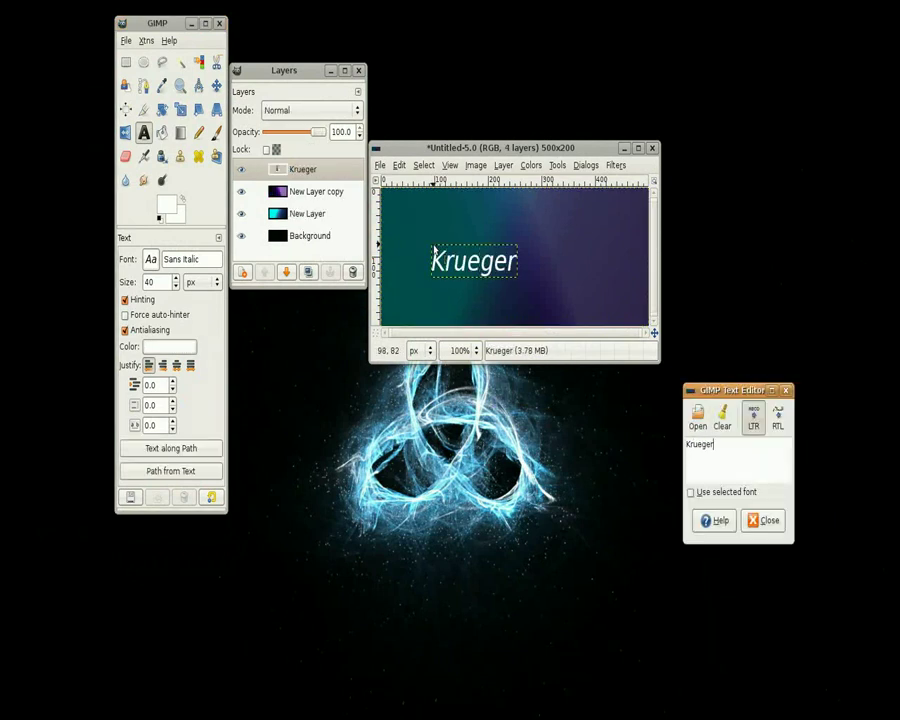
type(" Vol")
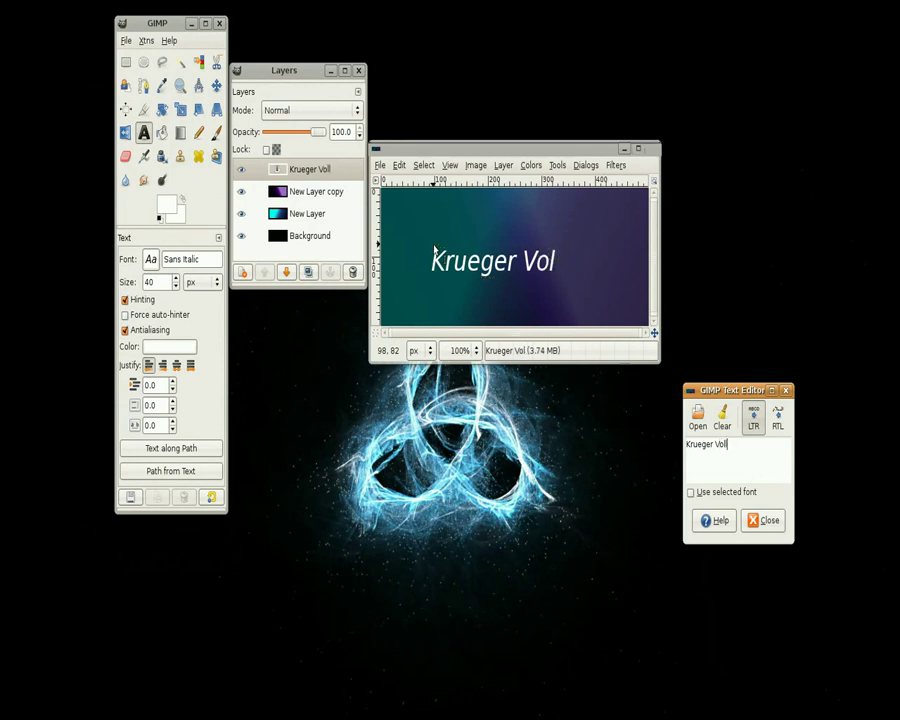
type("leyball!")
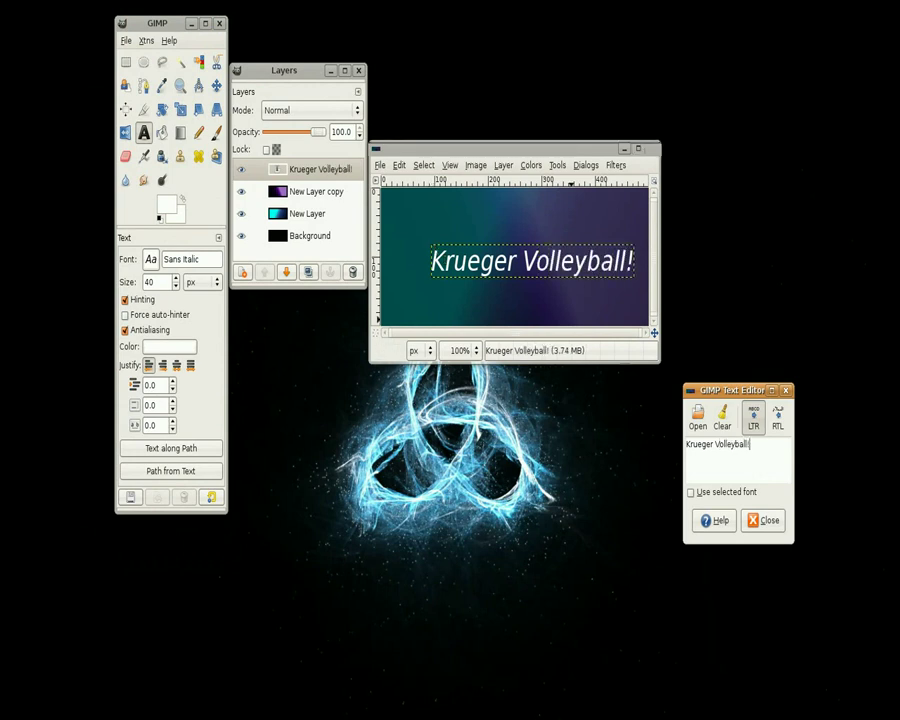
left_click(766, 521)
left_click(216, 86)
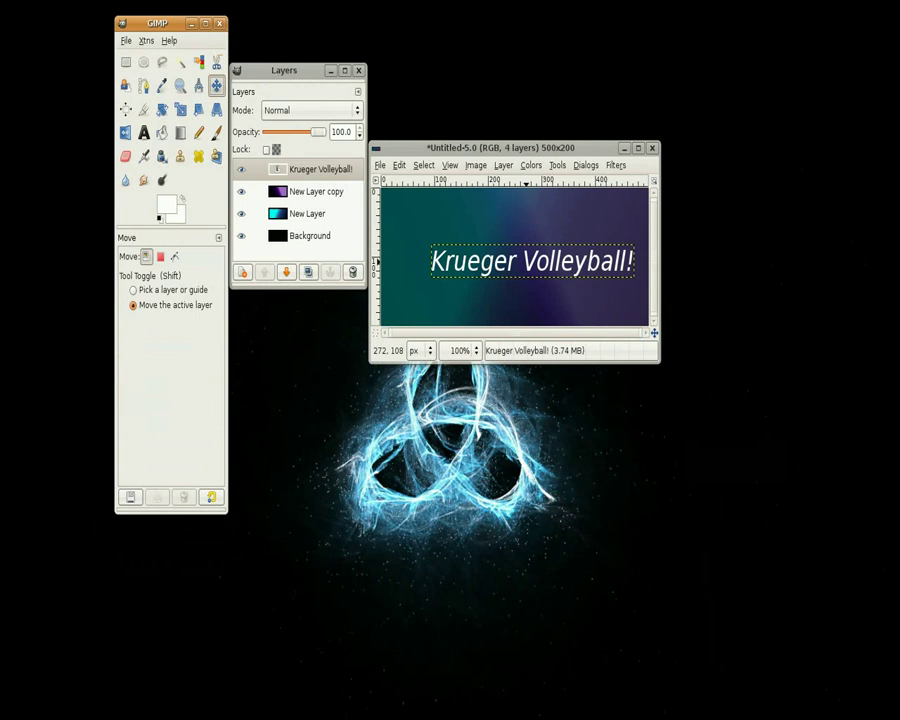
left_click_drag(531, 267, 516, 262)
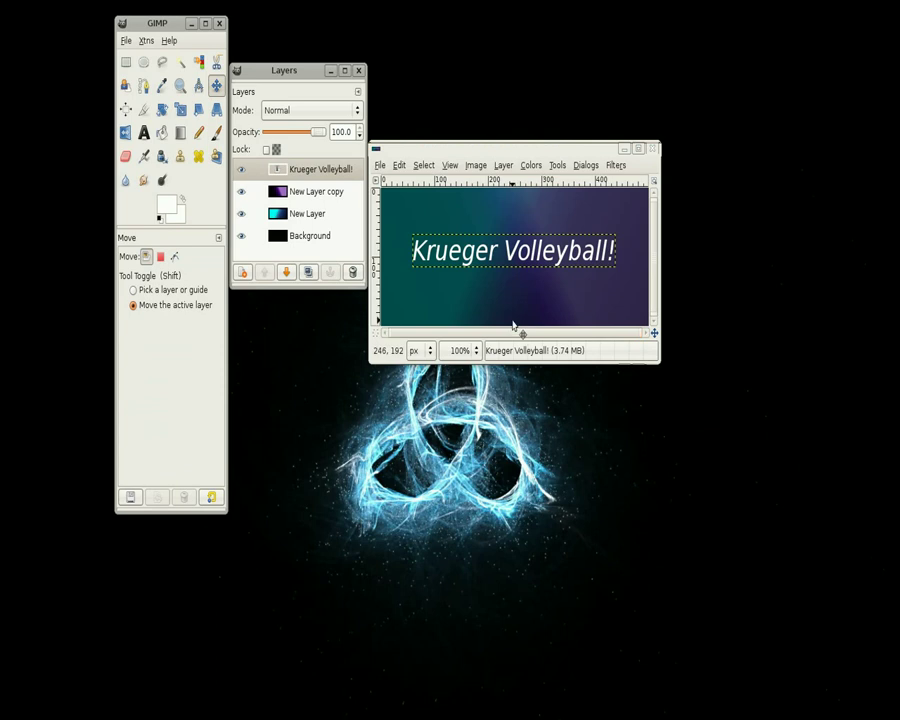
Turn the 'Krueger Volleyball!' text into a letter-shaped selection, then delete the text layer
right_click(302, 171)
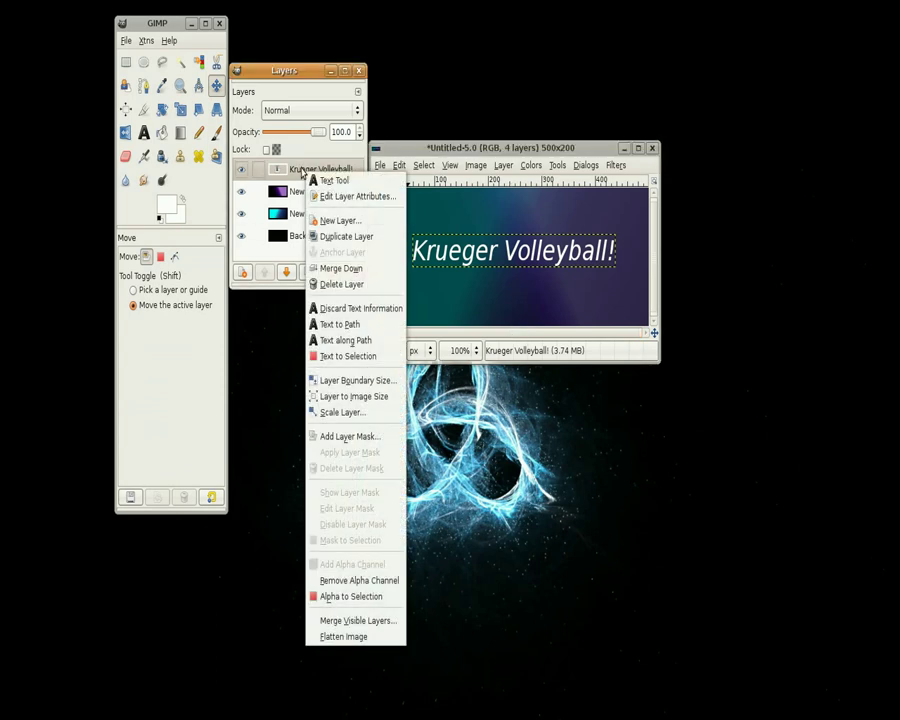
left_click(379, 599)
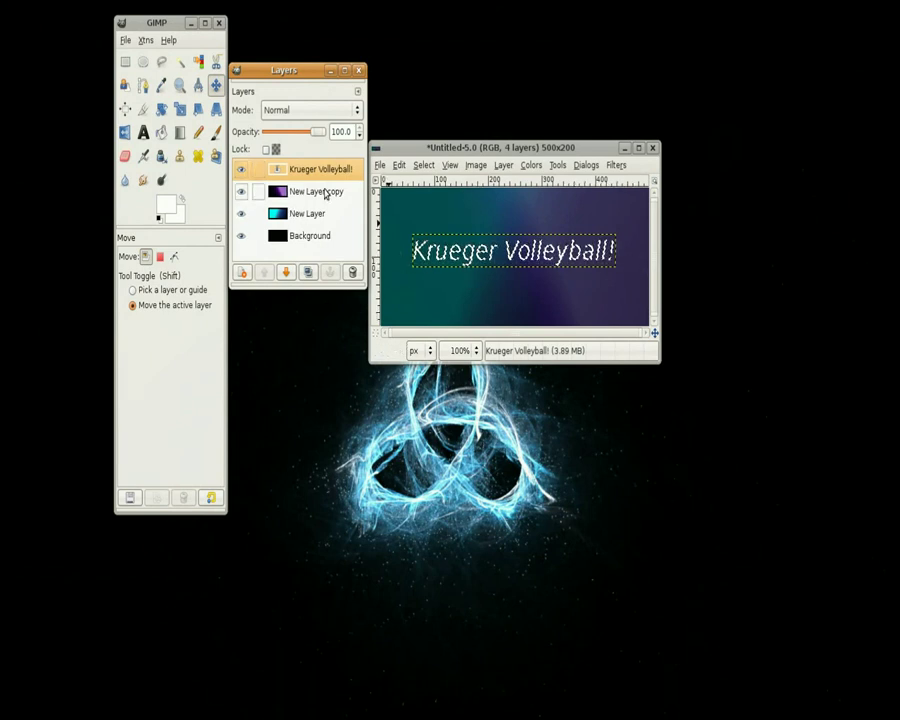
left_click(352, 272)
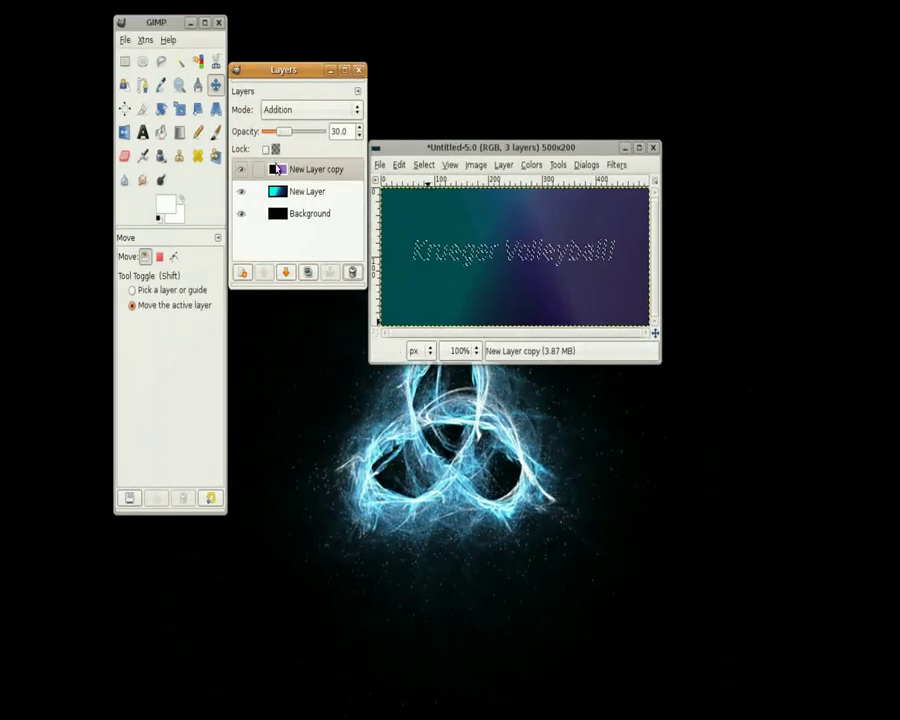
Add transparent New Layer#1 and fill the lettering with a left-to-right Full saturation rainbow gradient
left_click(241, 272)
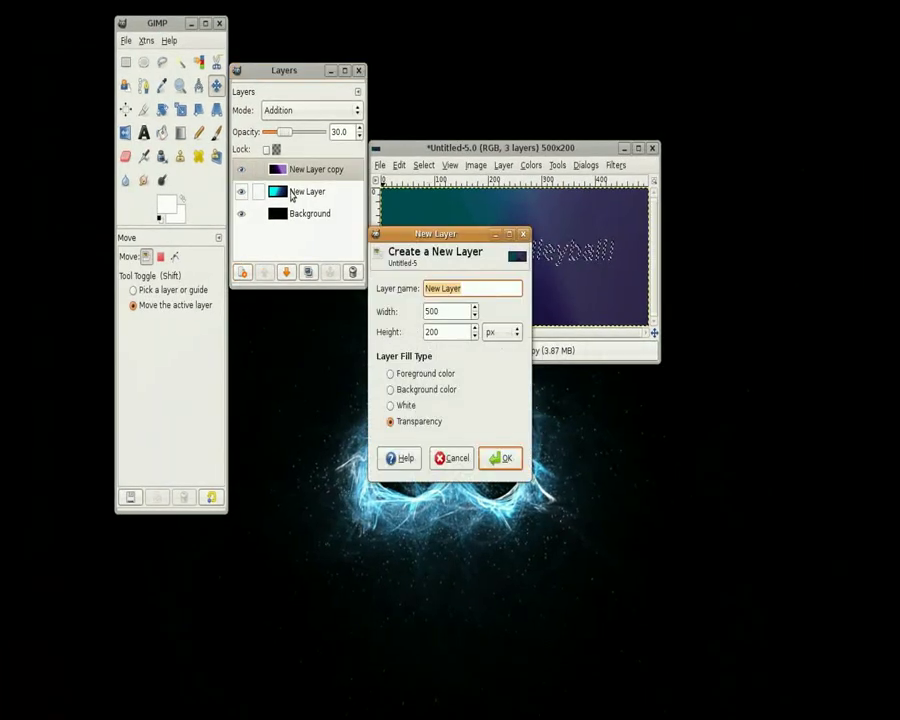
left_click(501, 460)
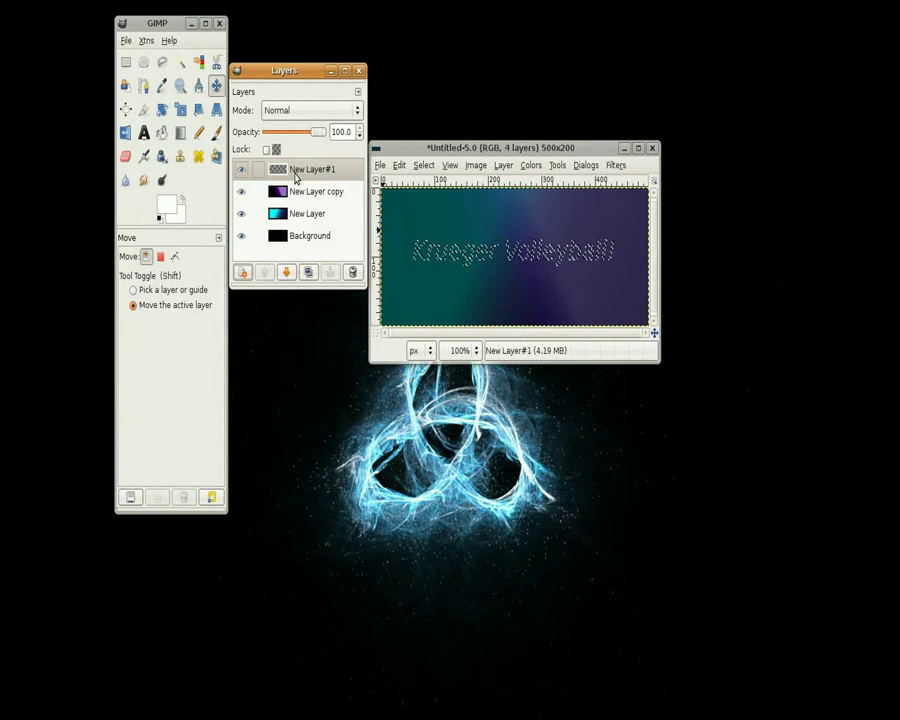
left_click(179, 132)
left_click(167, 302)
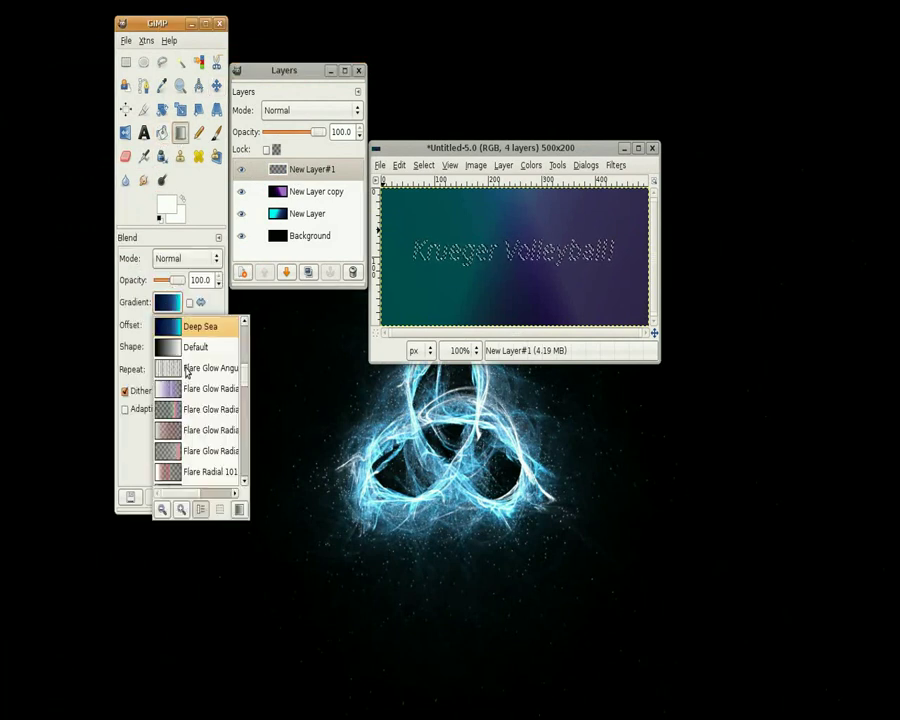
scroll(188, 378, "down", 10)
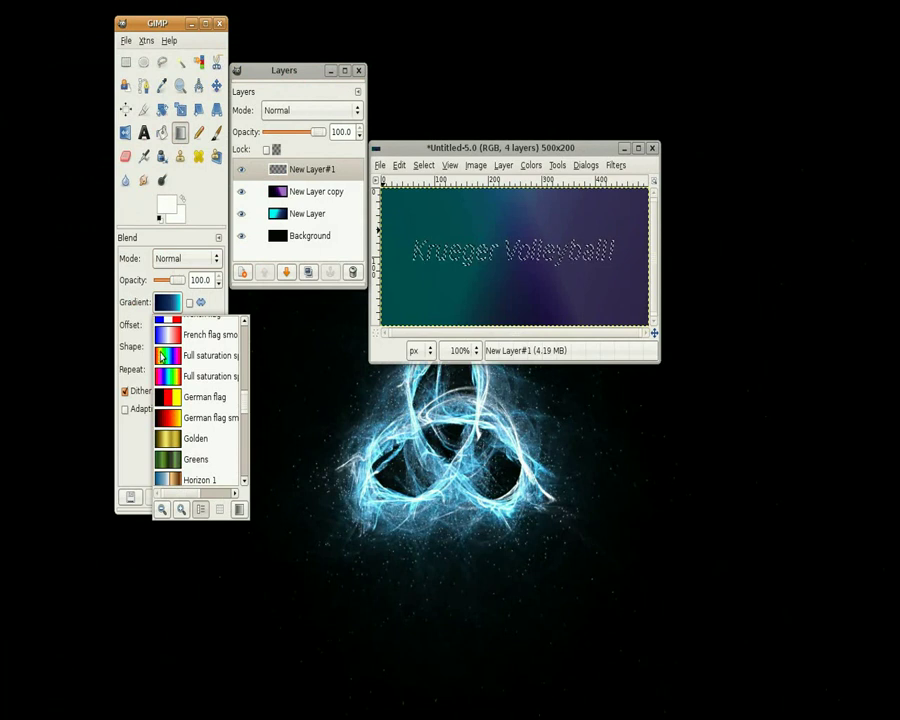
left_click(163, 355)
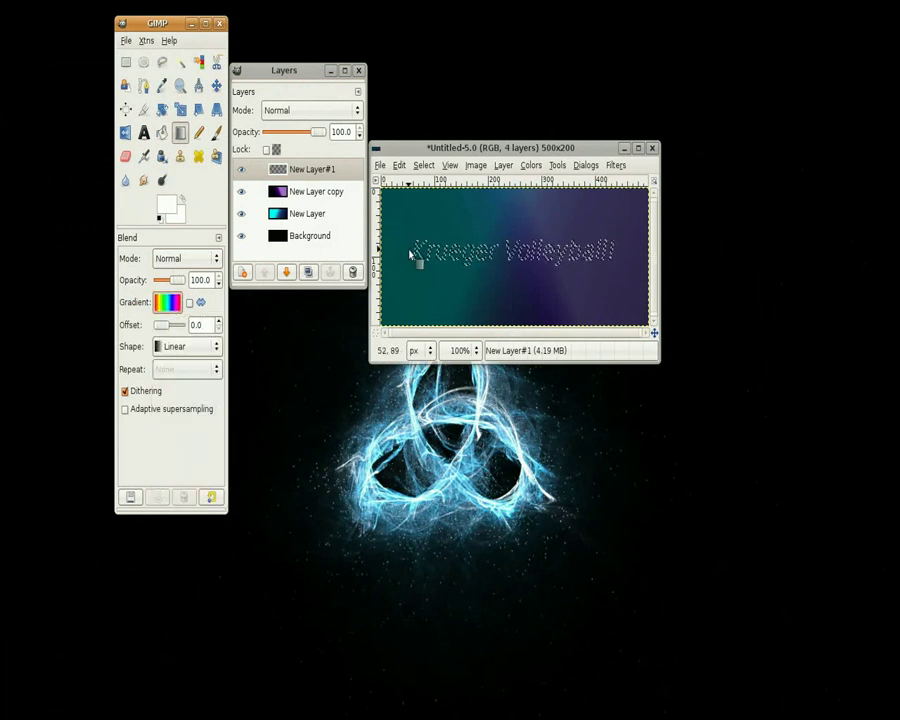
left_click_drag(410, 254, 620, 252)
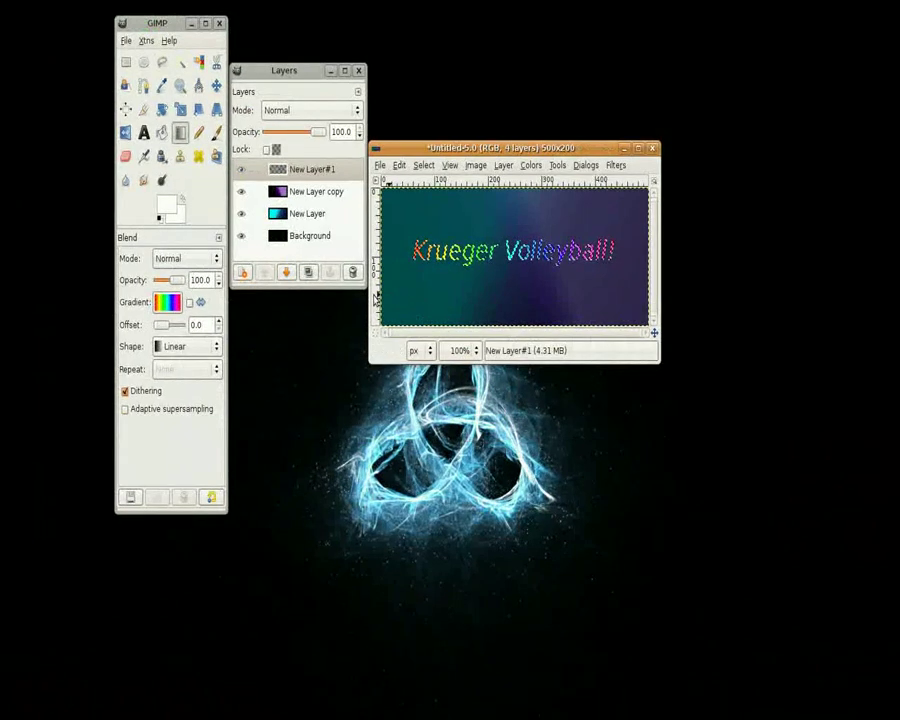
Add transparent New Layer#2 and bucket-fill the lettering solid white, keeping that layer active
left_click(243, 273)
left_click(499, 457)
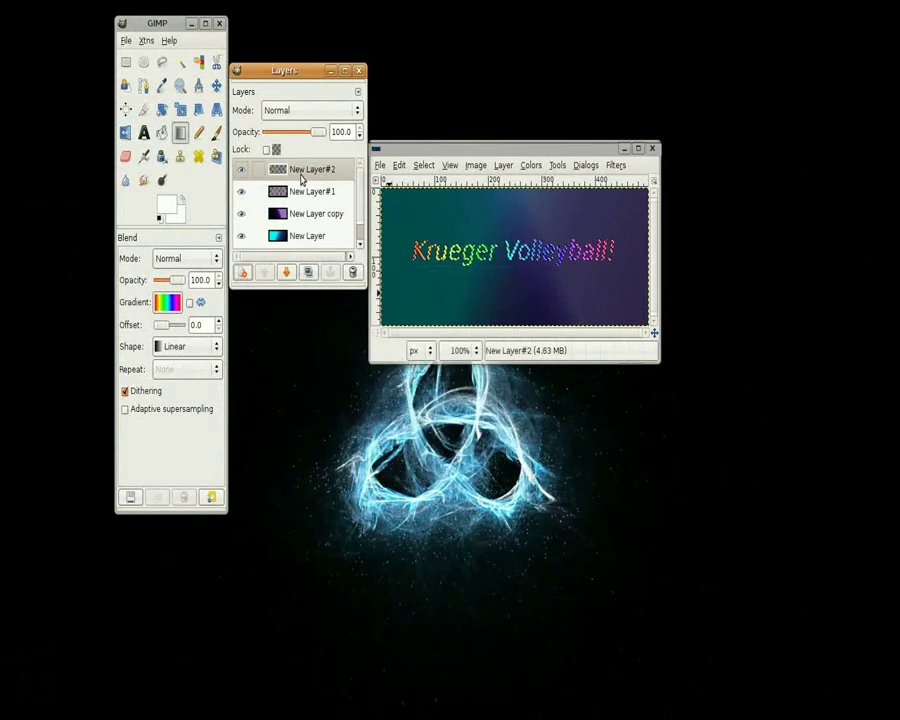
left_click(162, 132)
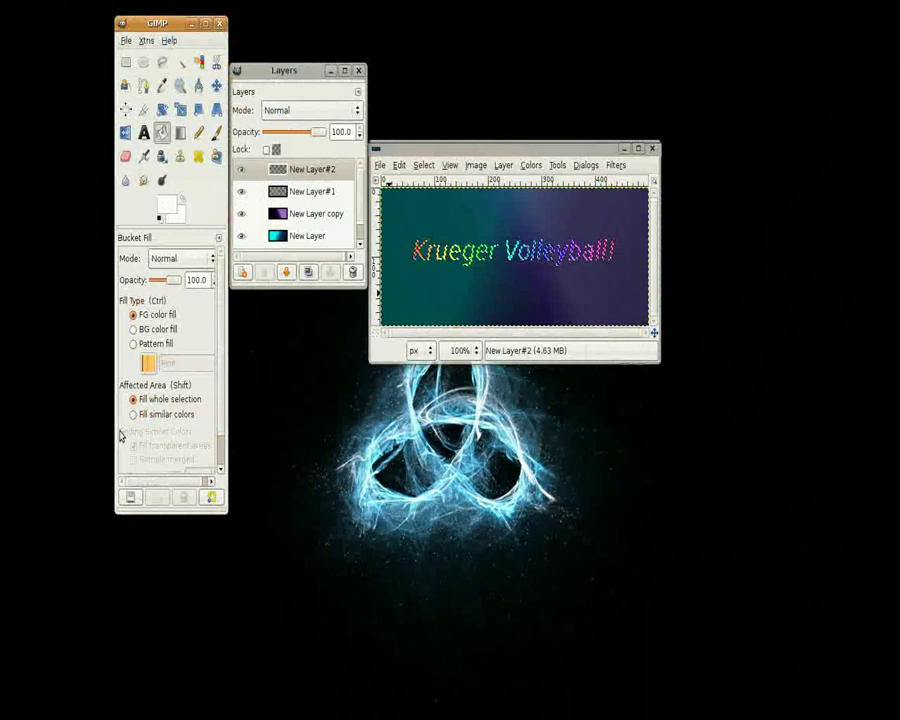
left_click(426, 253)
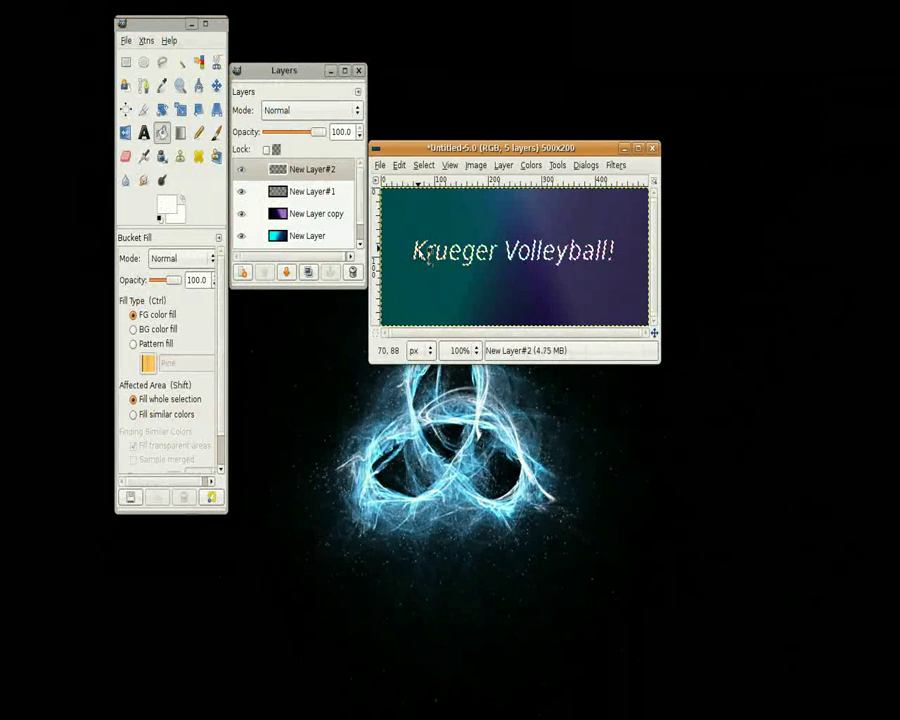
left_click(300, 191)
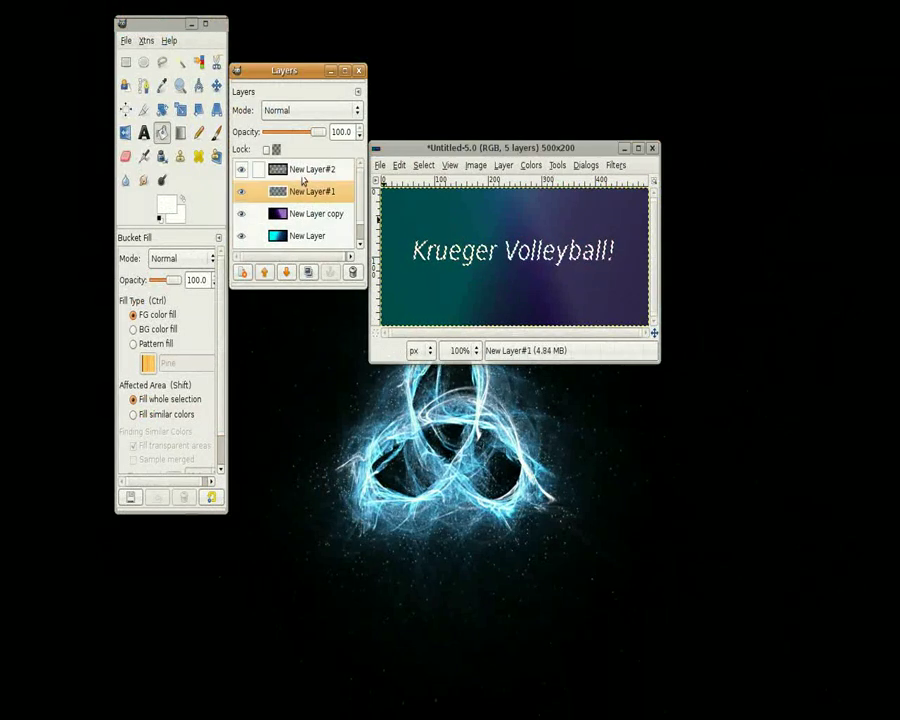
left_click(258, 169)
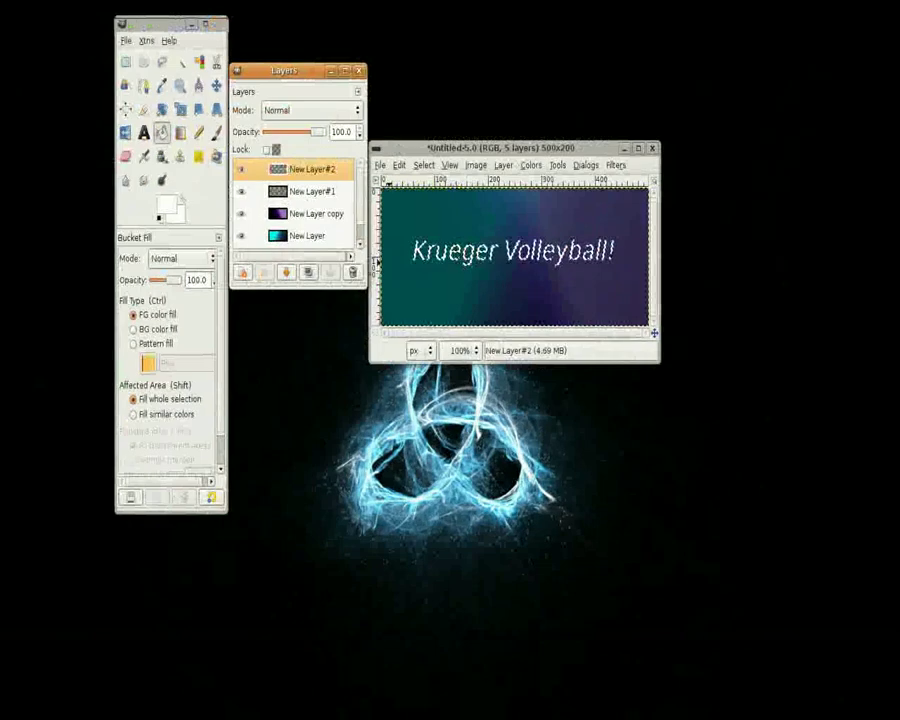
Add transparent New Layer#3 and bucket-fill the lettering with near-black 050505
left_click(245, 274)
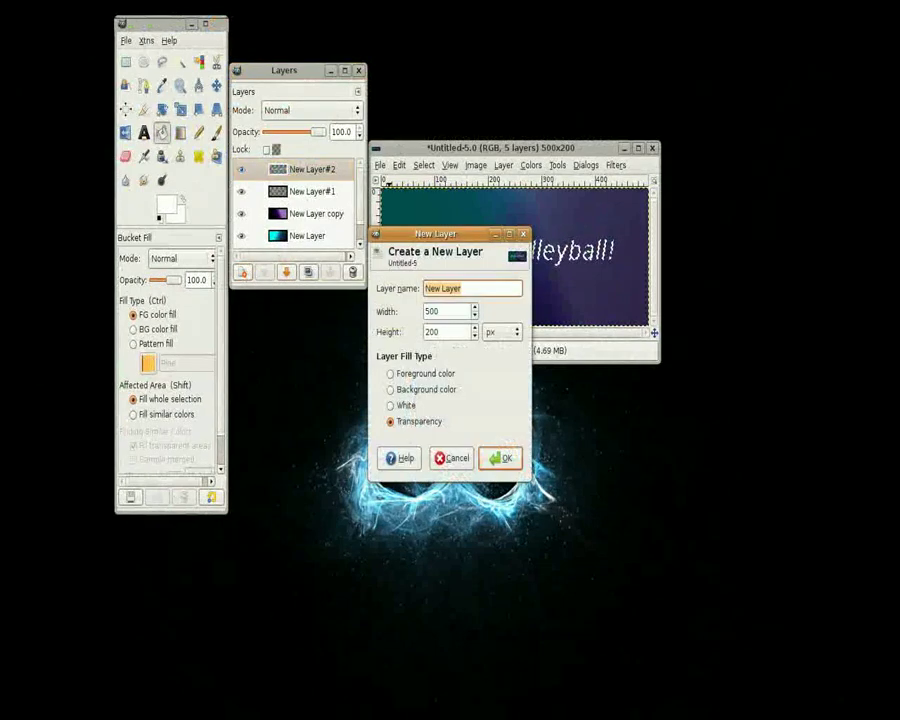
left_click(499, 457)
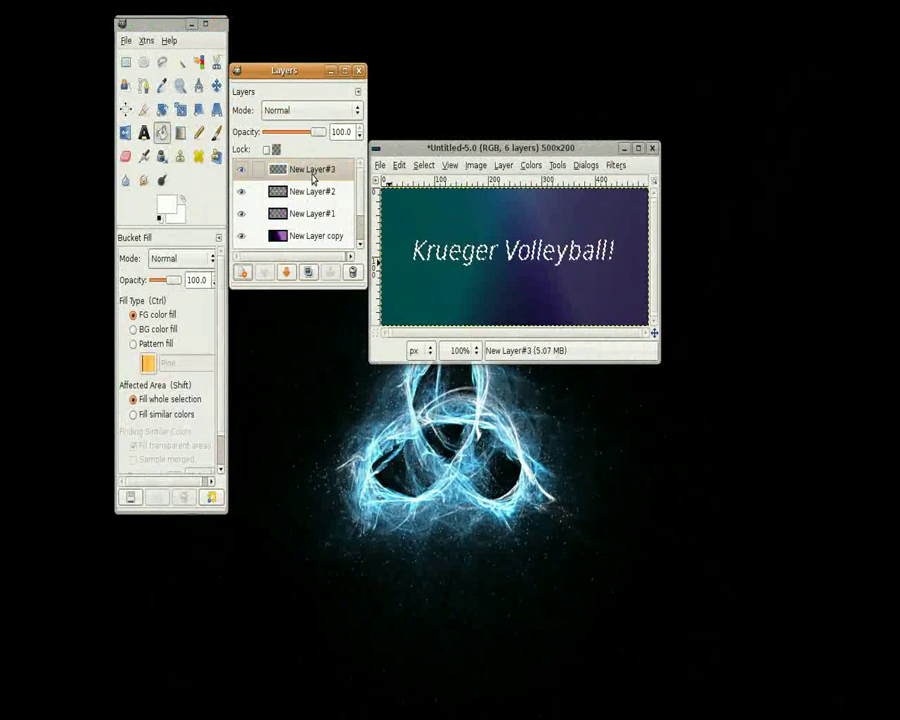
left_click(166, 204)
left_click(16, 184)
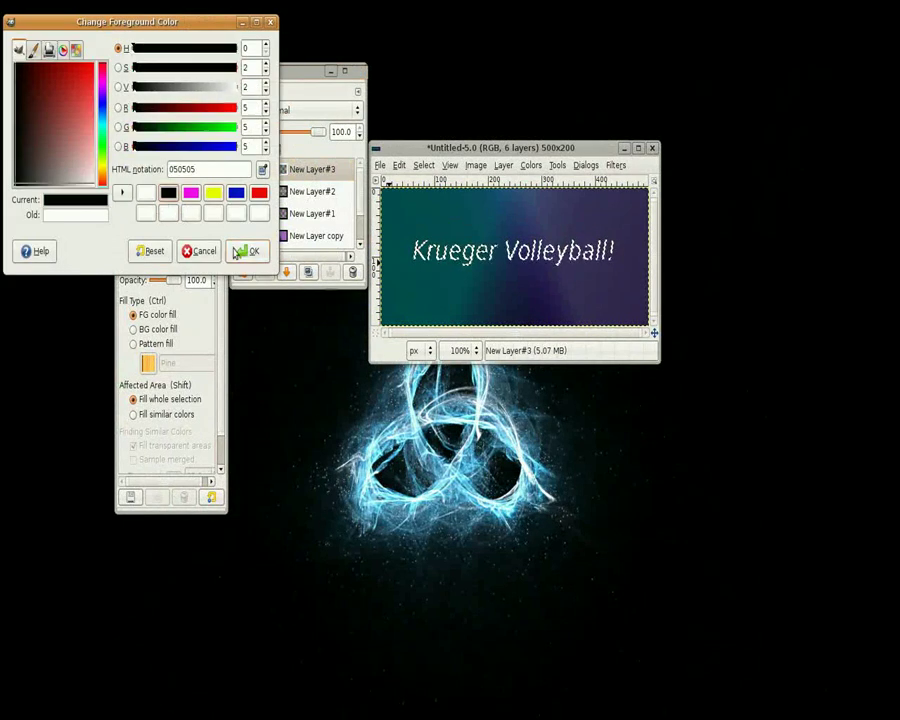
left_click(245, 252)
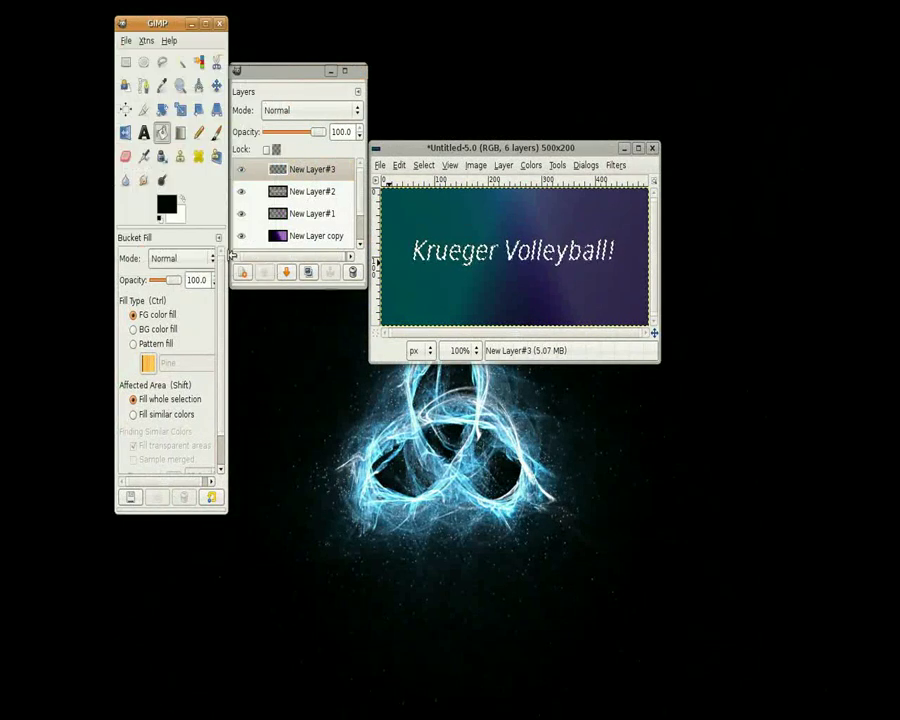
left_click(415, 271)
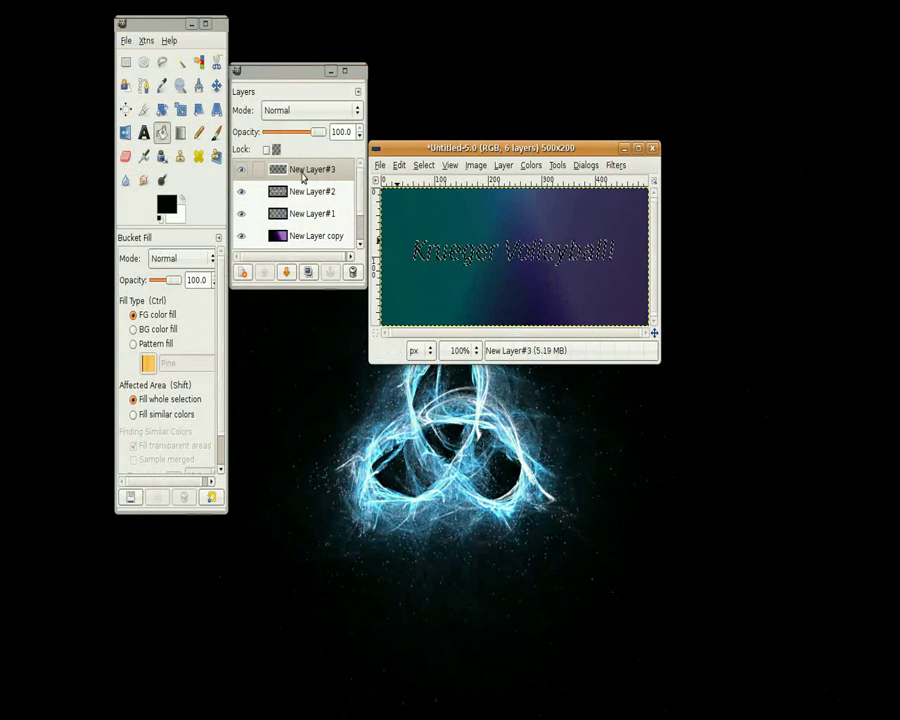
Toggle visibility of the near-black and white lettering layers to compare them
left_click(239, 170)
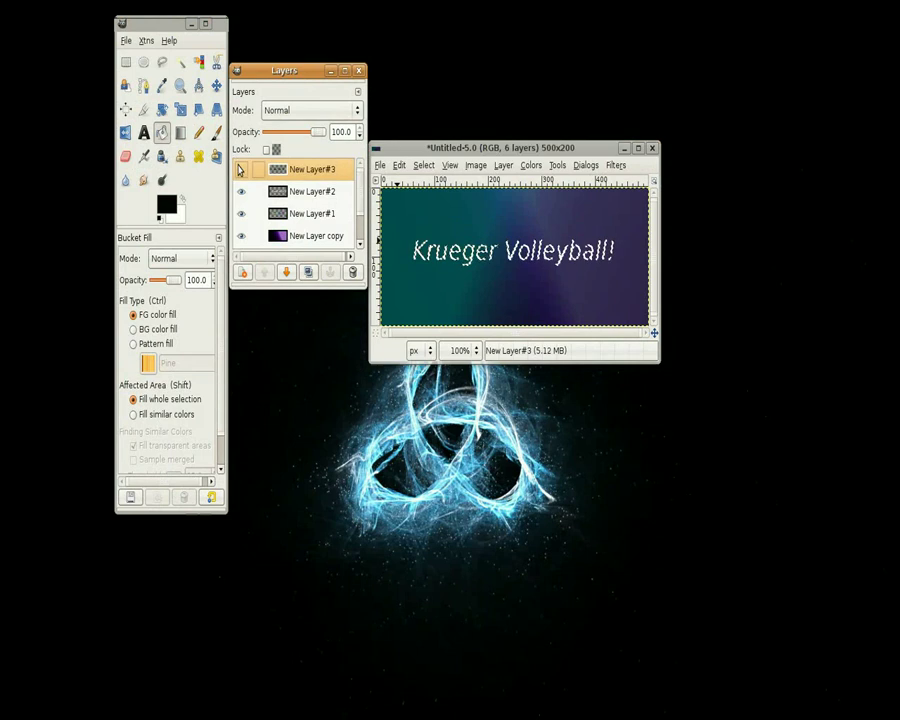
left_click(240, 192)
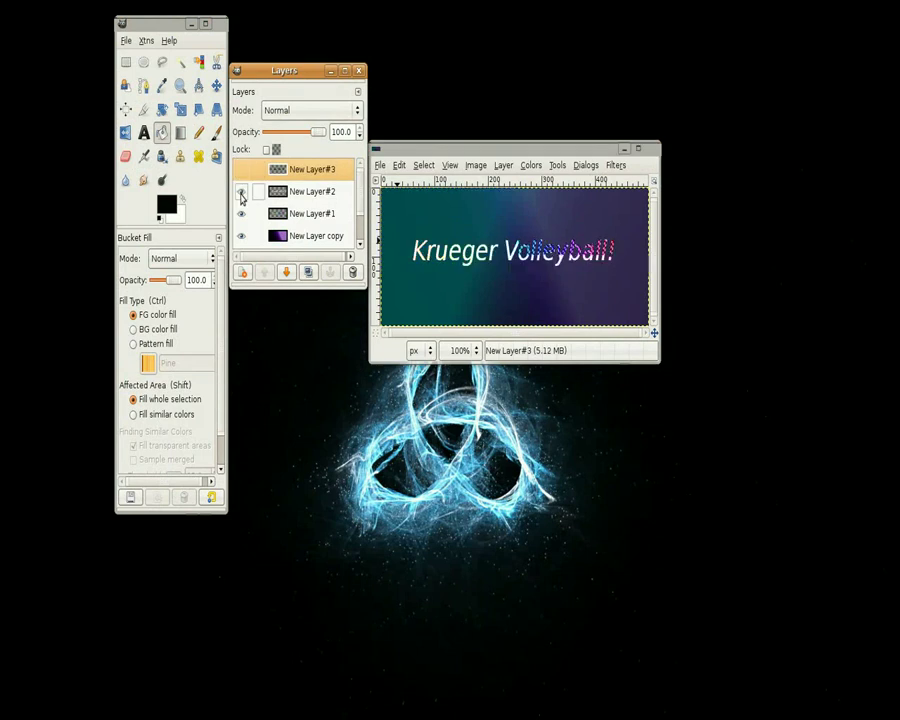
left_click(240, 194)
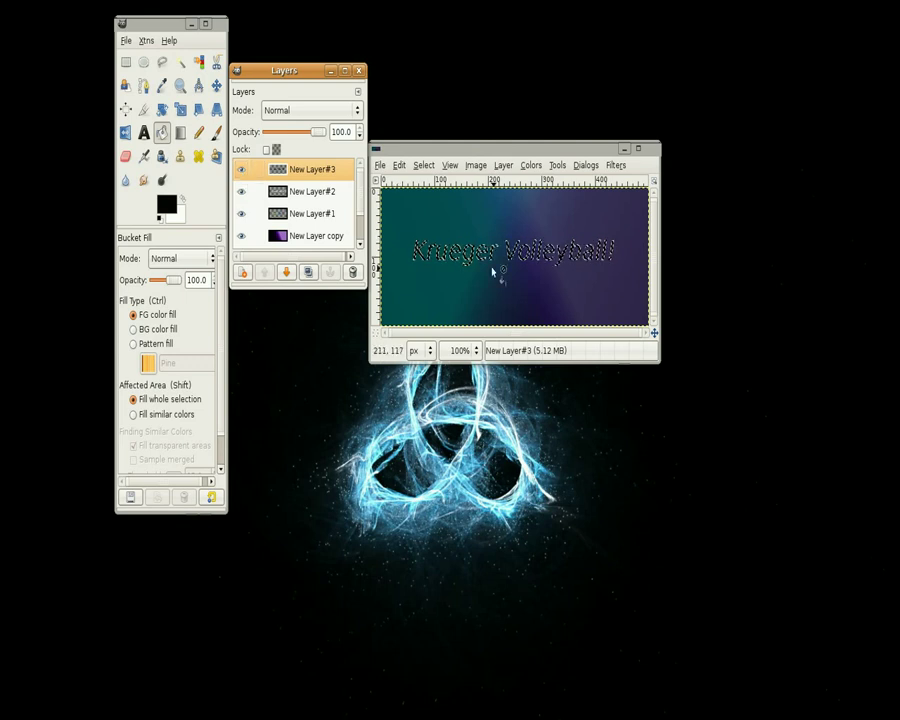
Hide New Layer#3, swap the letter selection for Select All, and activate New Layer#1
left_click(241, 171)
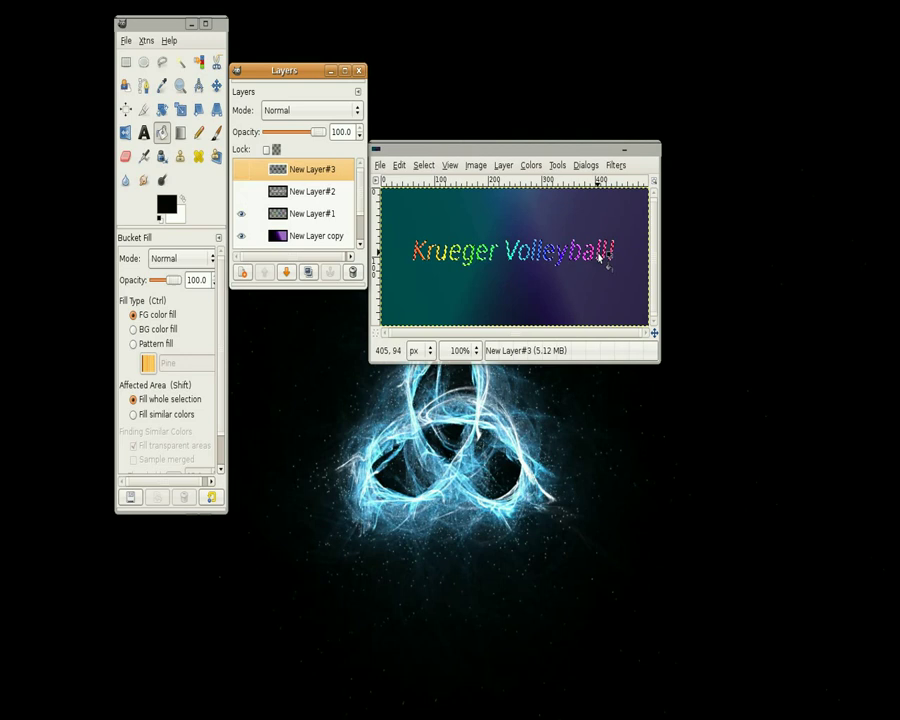
left_click(424, 165)
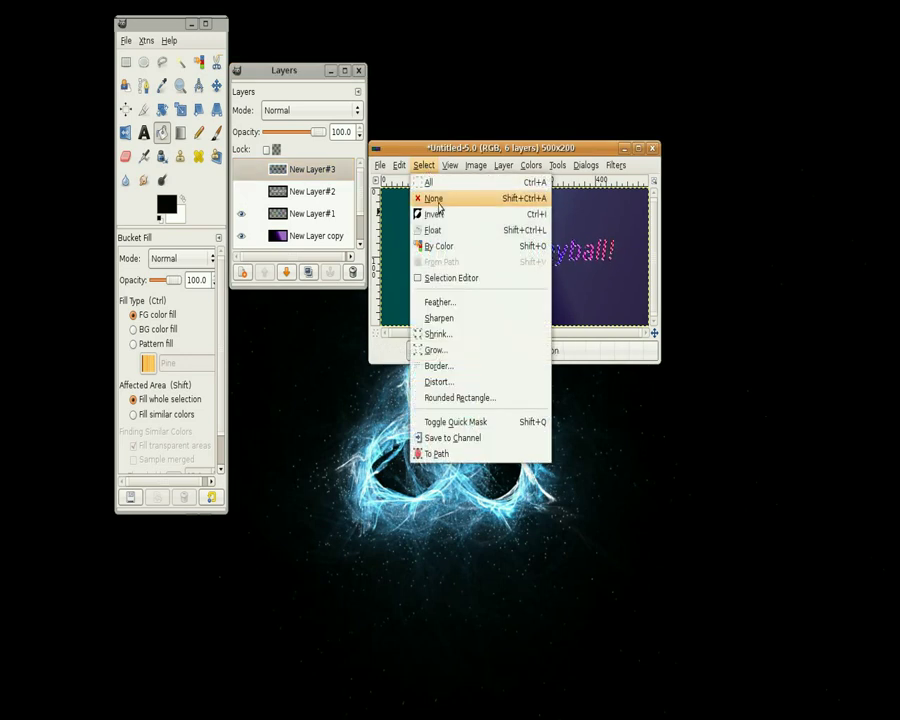
left_click(436, 200)
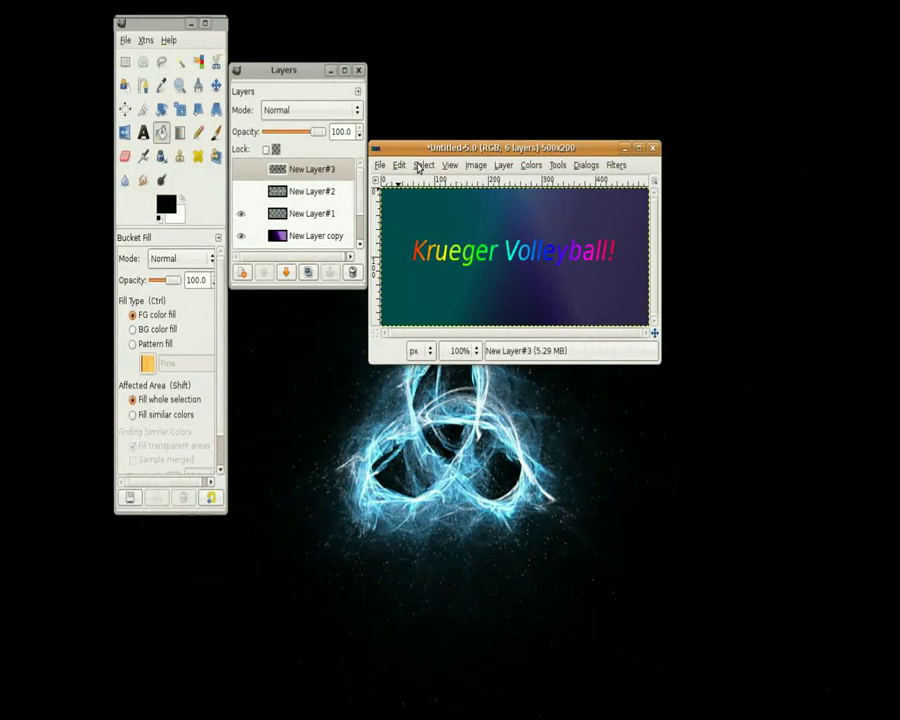
left_click(421, 166)
left_click(428, 183)
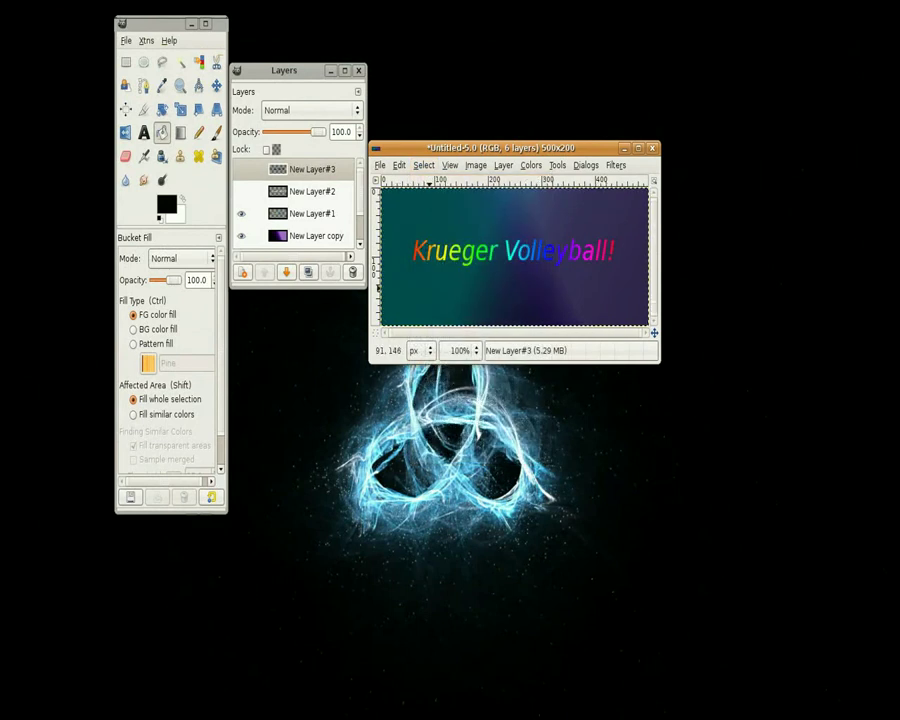
left_click(313, 211)
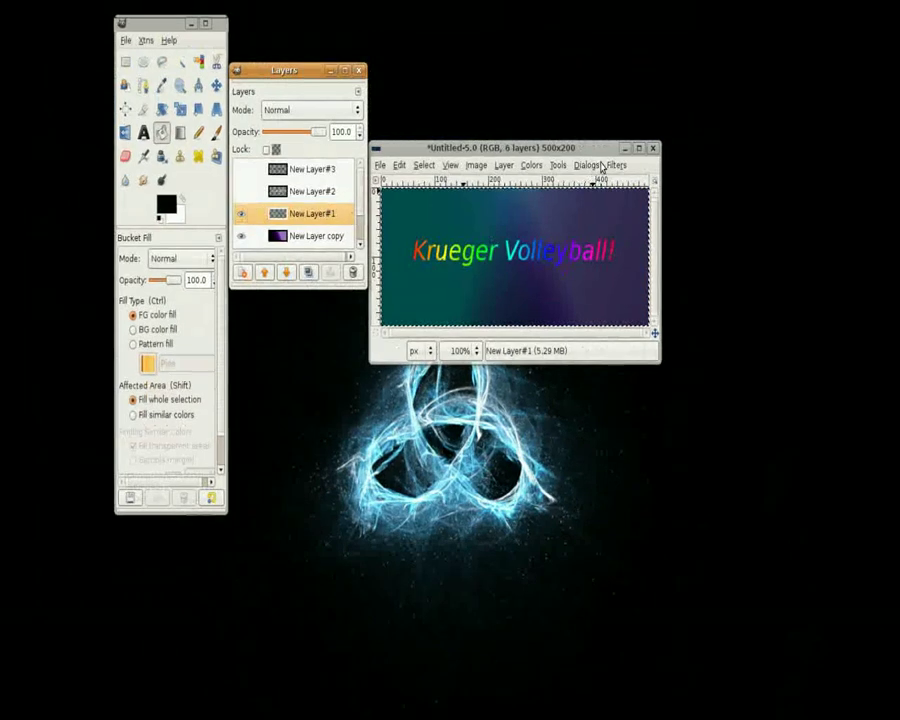
Apply a Gaussian Blur with radius 10 to the rainbow lettering on New Layer#1
left_click(617, 166)
mouse_move(680, 254)
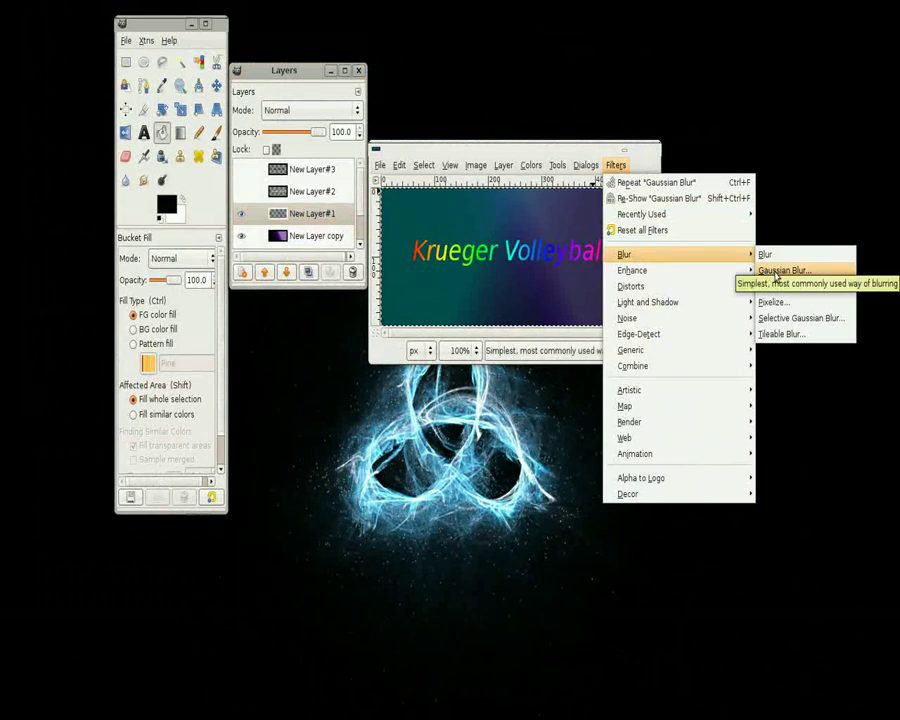
left_click(776, 272)
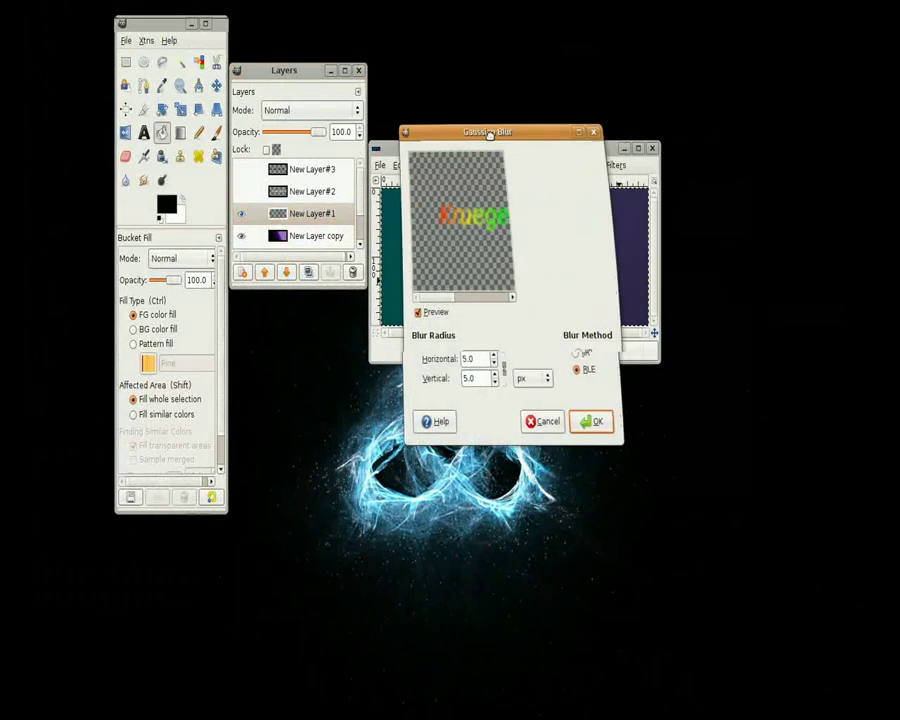
left_click_drag(490, 134, 280, 8)
double_click(240, 228)
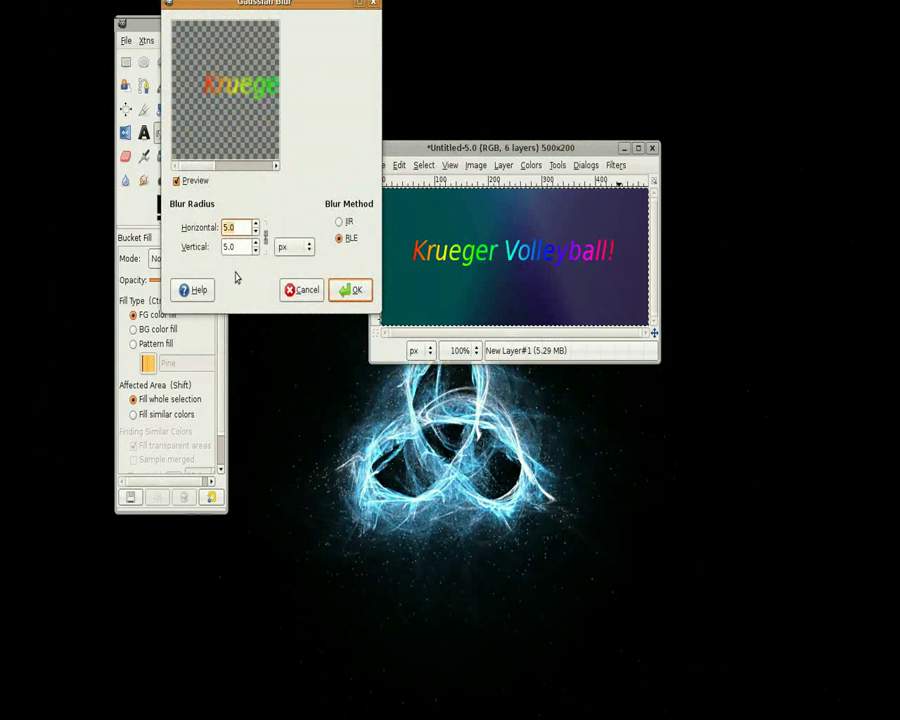
key("Tab")
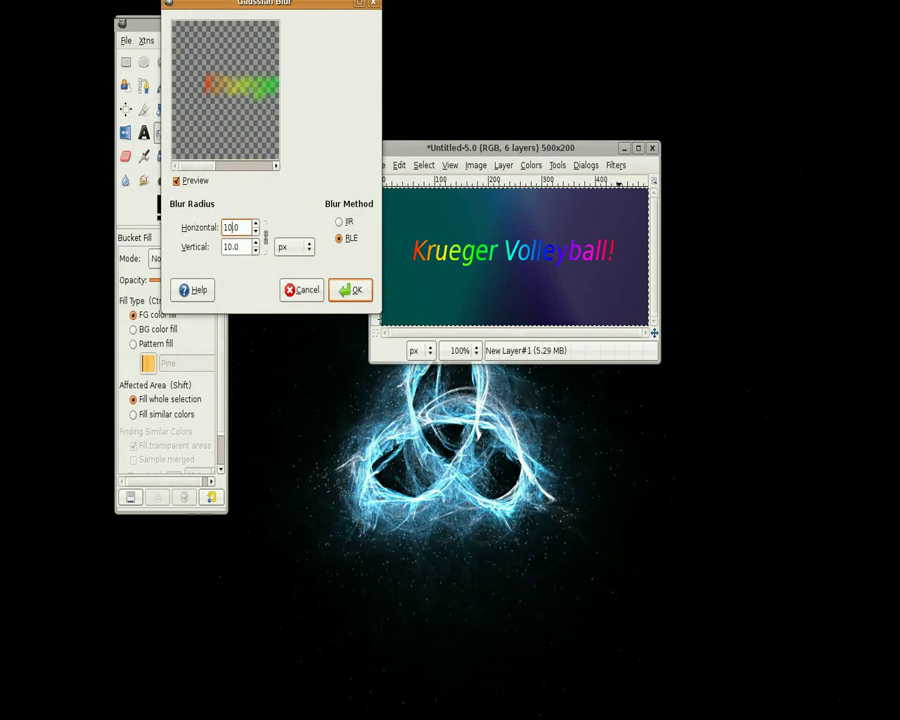
left_click_drag(208, 170, 227, 175)
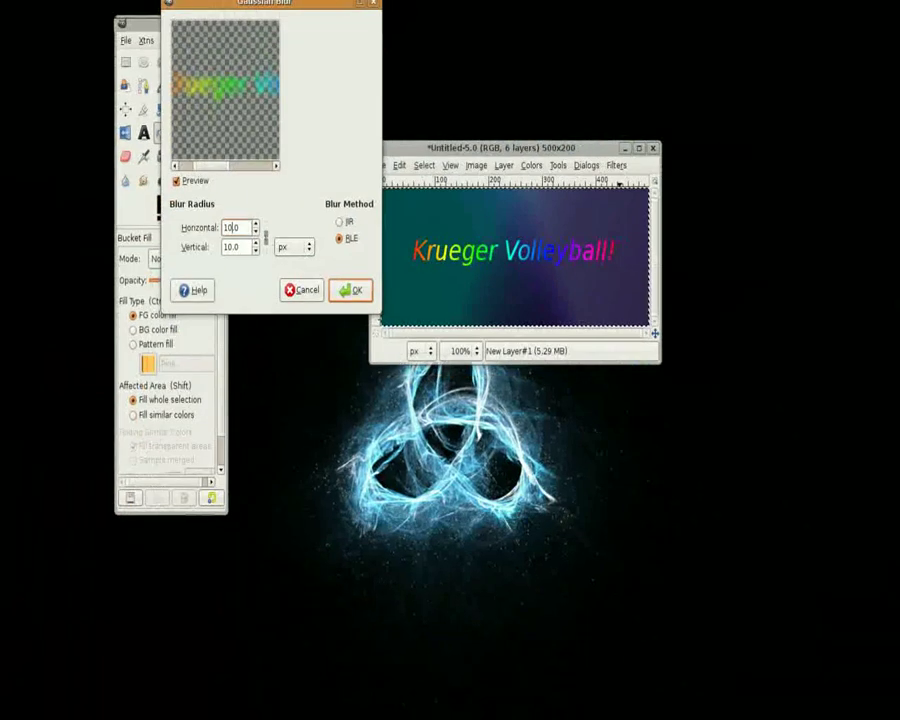
left_click(357, 291)
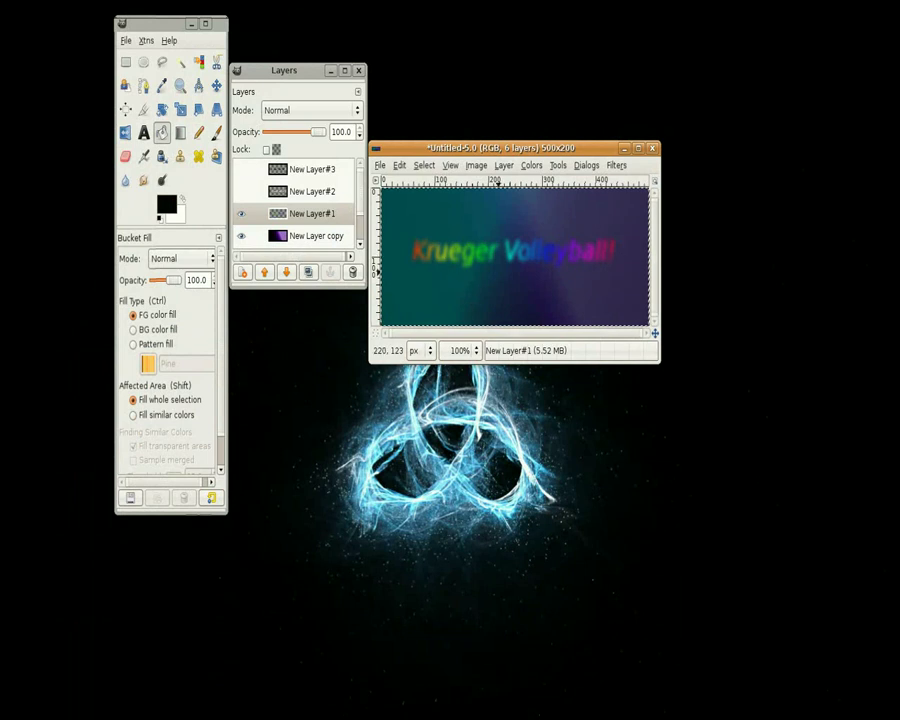
Show and select New Layer#2, then apply a 5 px Gaussian Blur to it
left_click(240, 195)
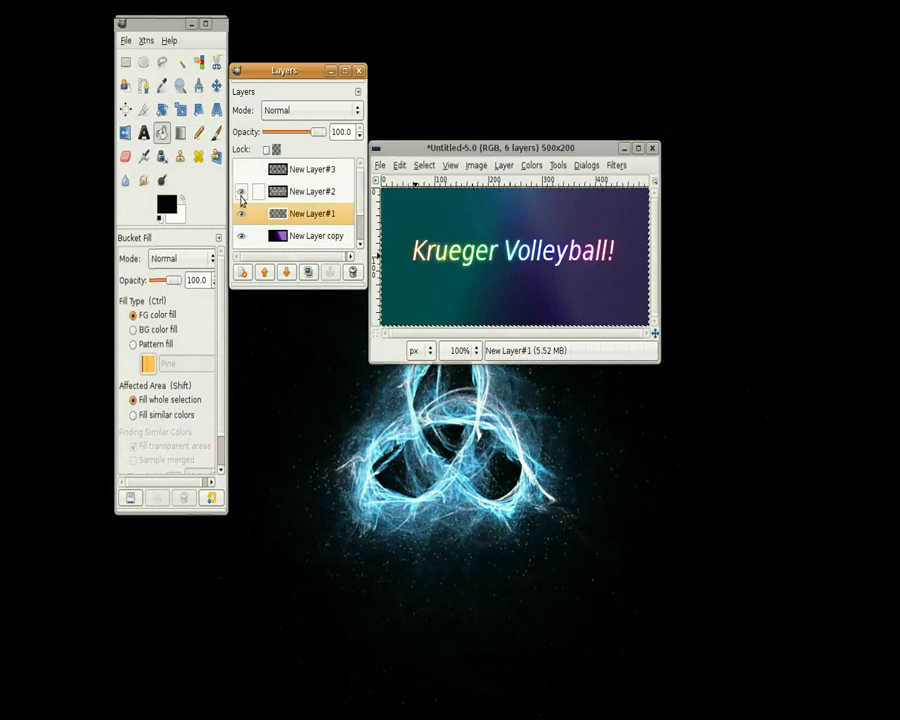
left_click(330, 191)
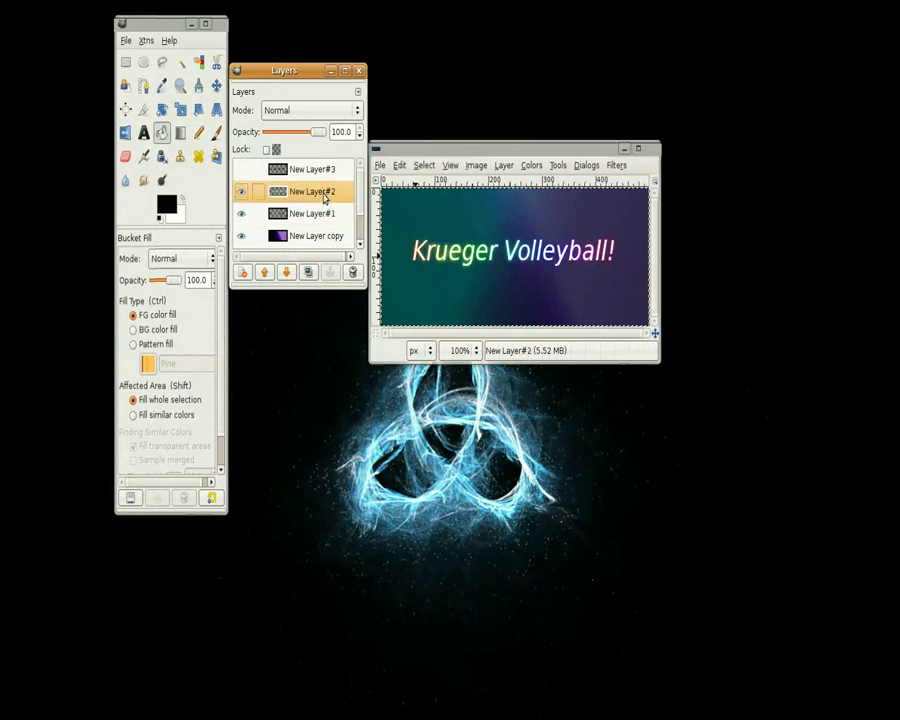
left_click(617, 166)
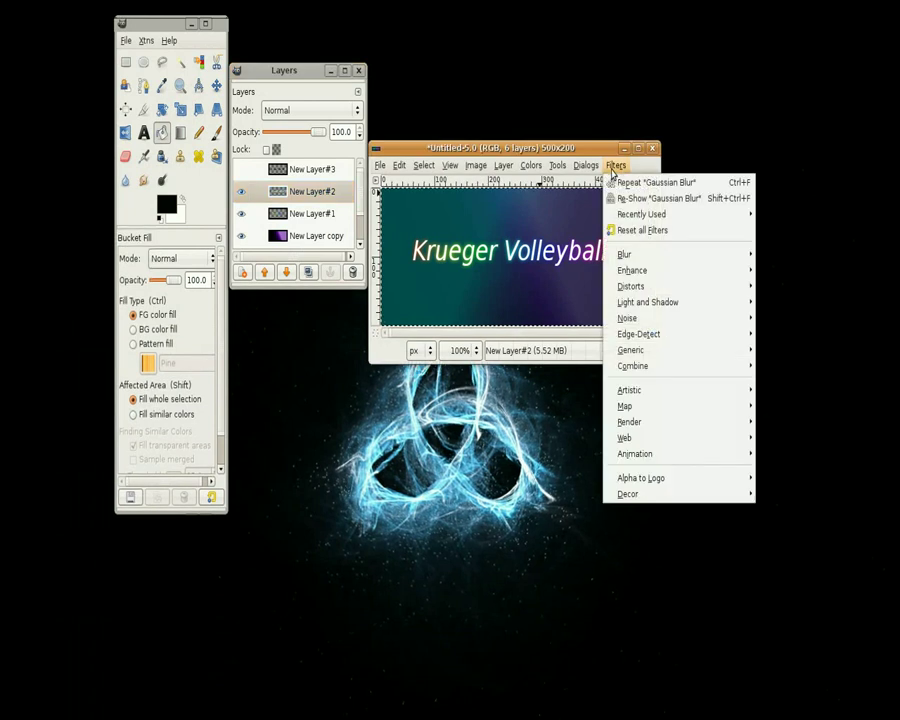
mouse_move(657, 255)
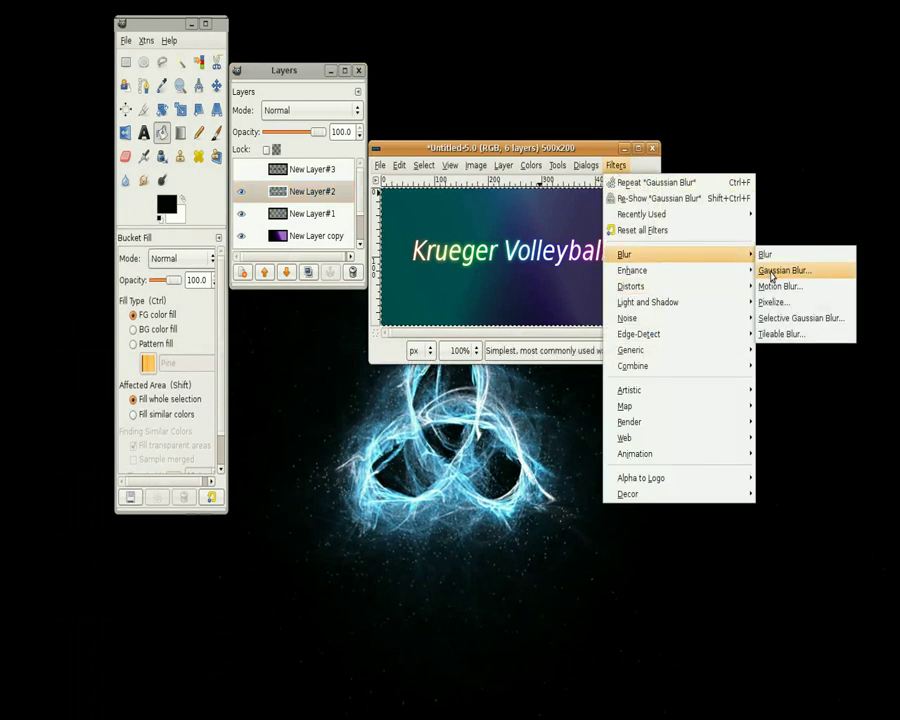
left_click(784, 270)
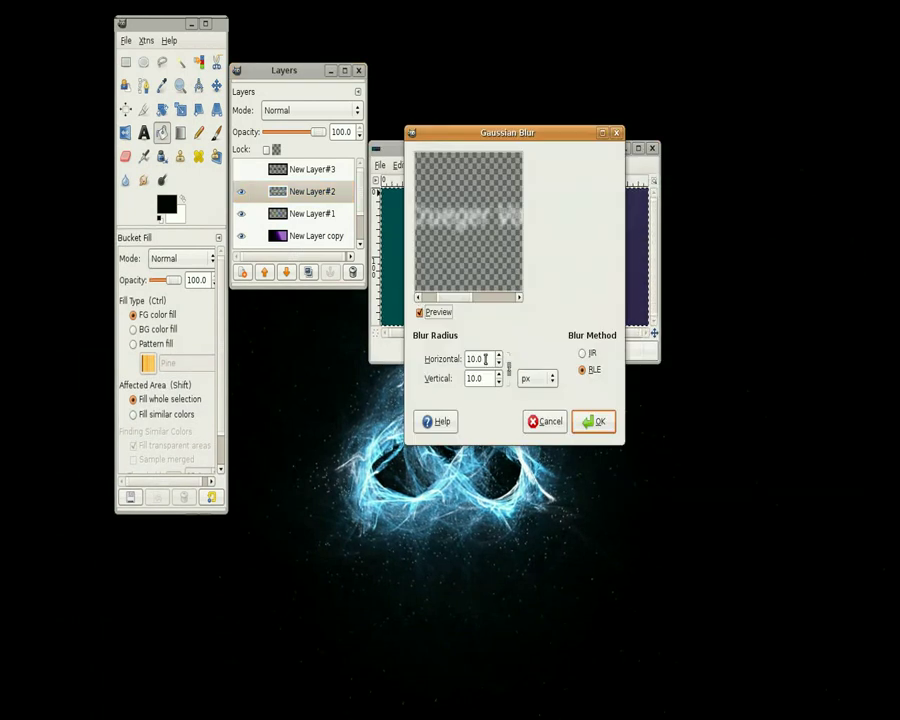
left_click(486, 359)
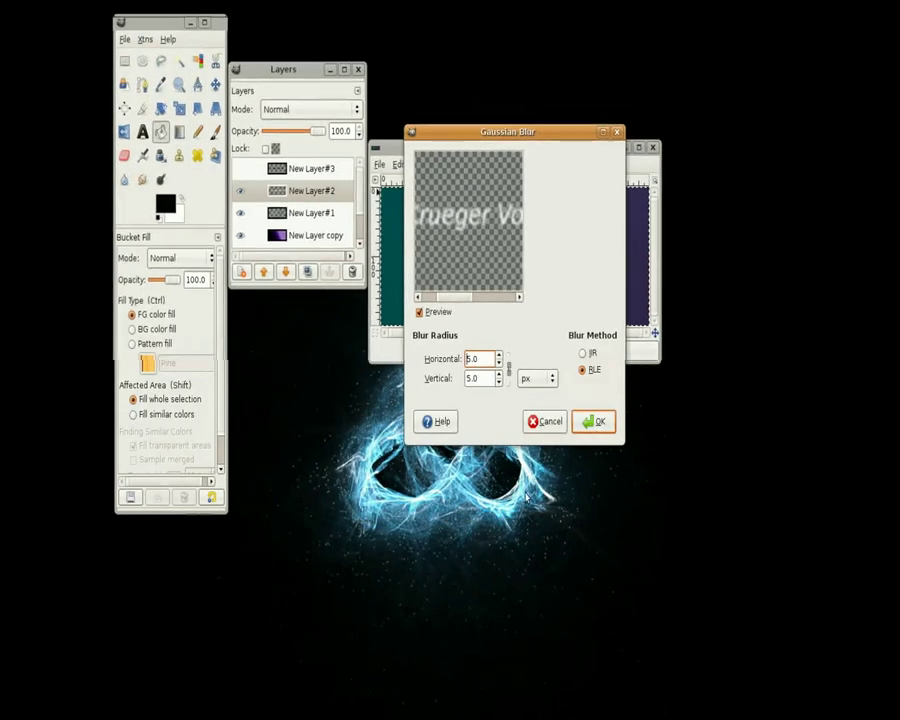
left_click(591, 420)
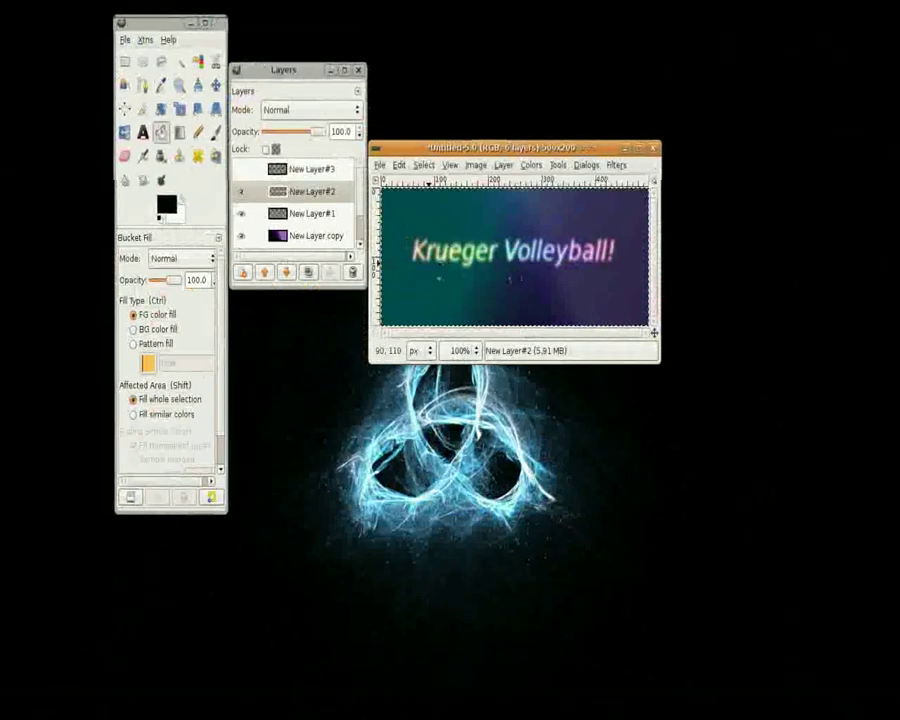
Select and show New Layer#3, then set its layer mode to Overlay
left_click(301, 172)
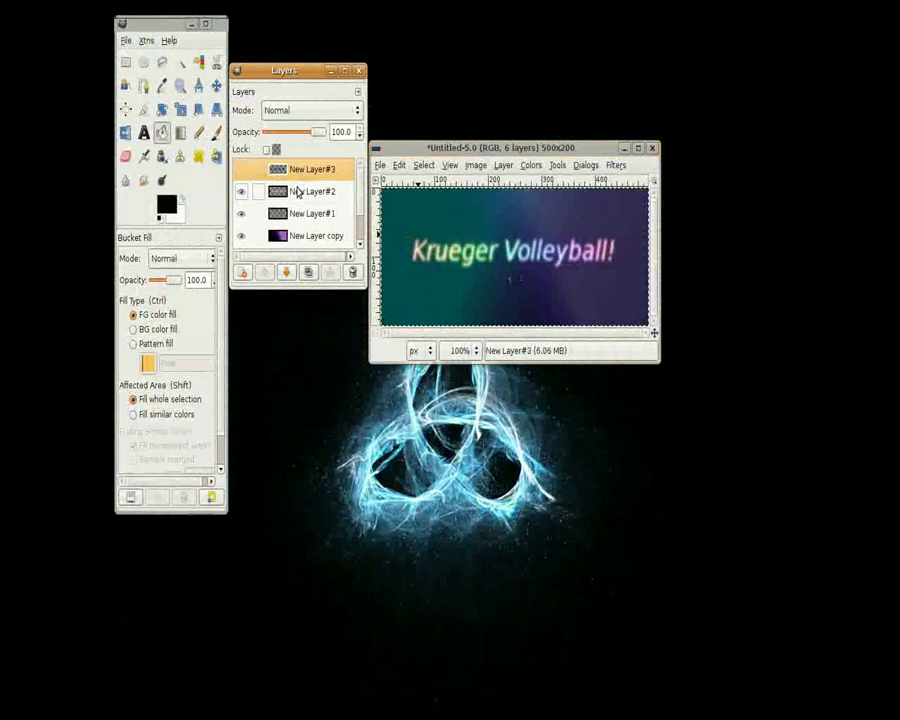
left_click(240, 170)
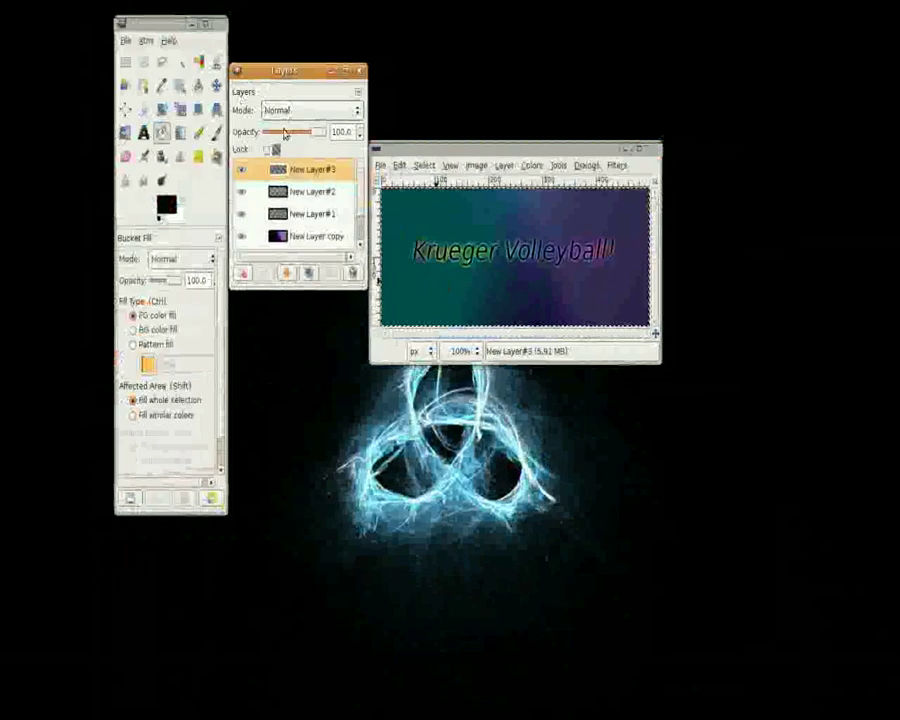
left_click(285, 115)
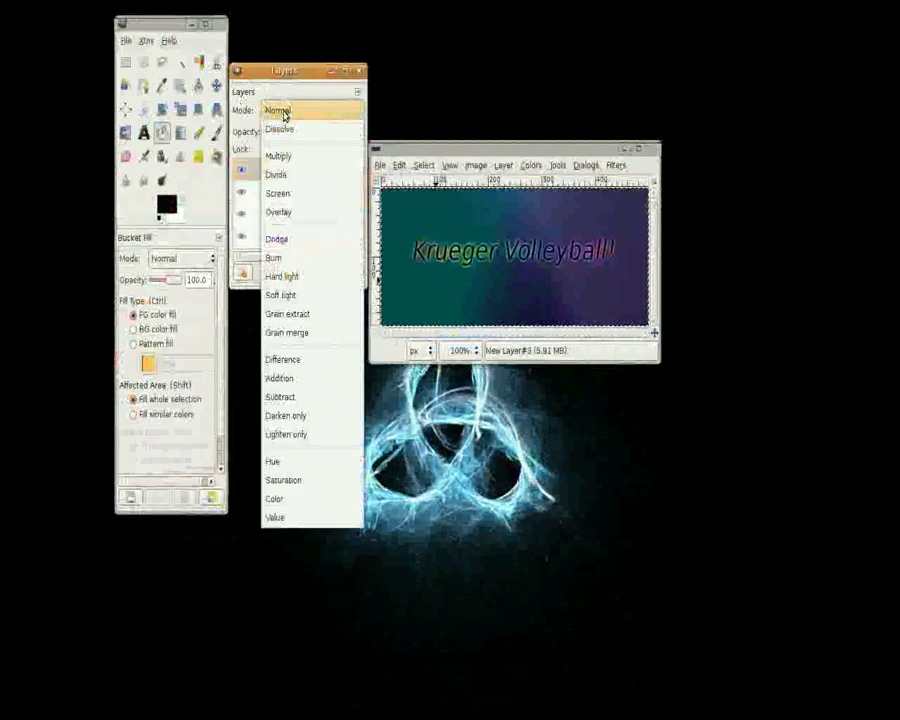
left_click(281, 213)
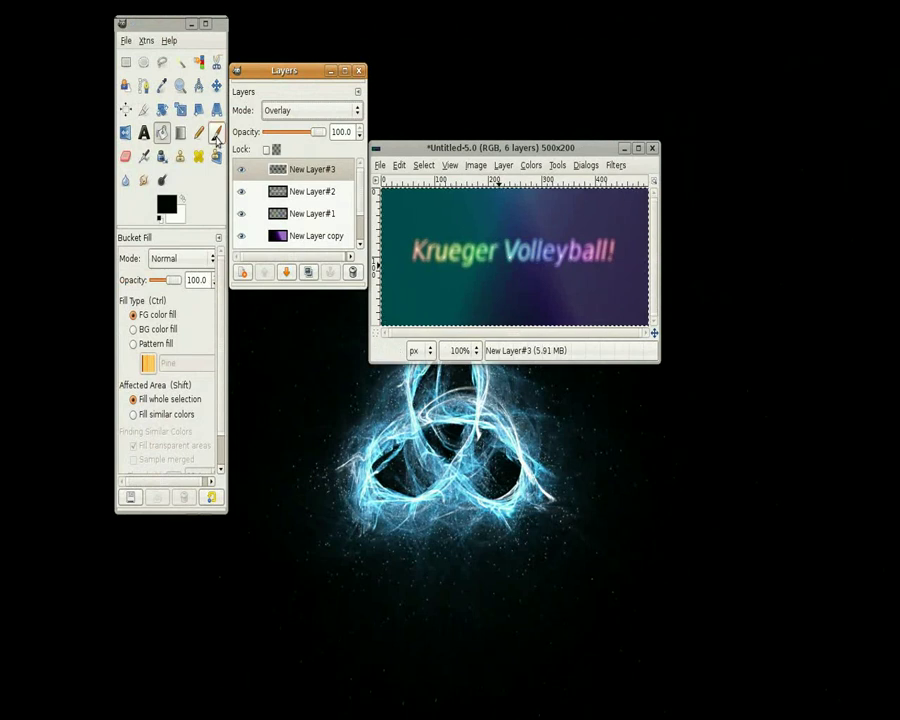
Choose the Paintbrush with the Line_Brushes brush and set the foreground colour to white
left_click(215, 133)
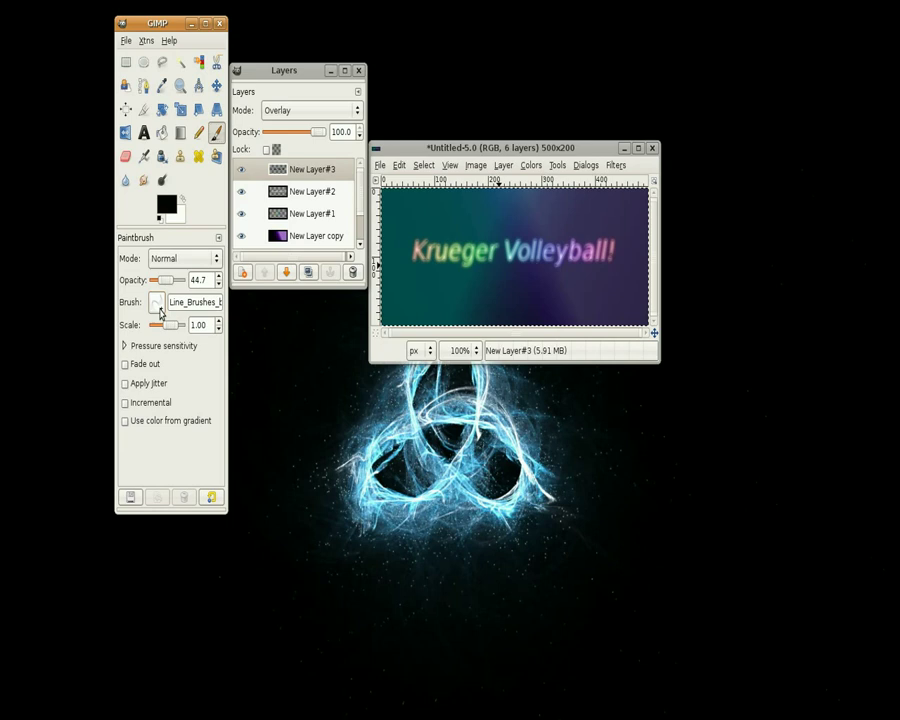
left_click(157, 303)
left_click(155, 438)
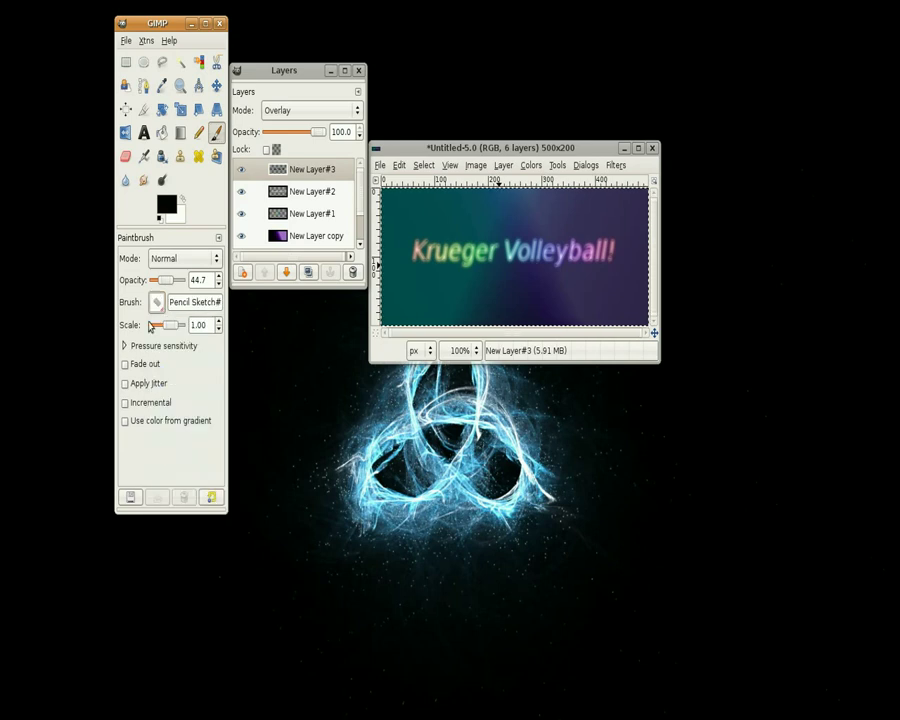
left_click(157, 303)
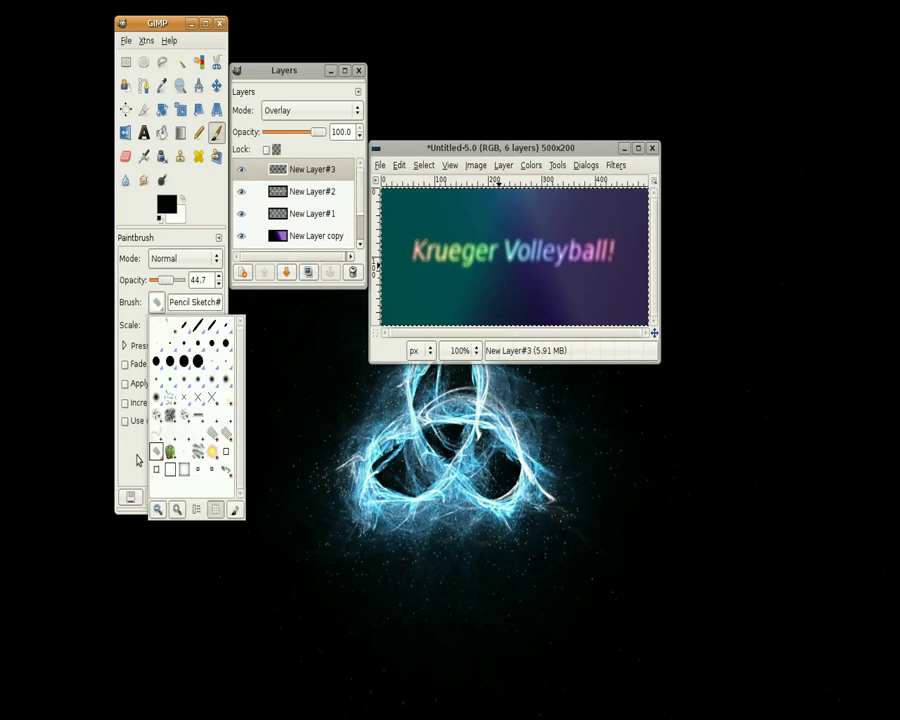
left_click(138, 457)
left_click(157, 302)
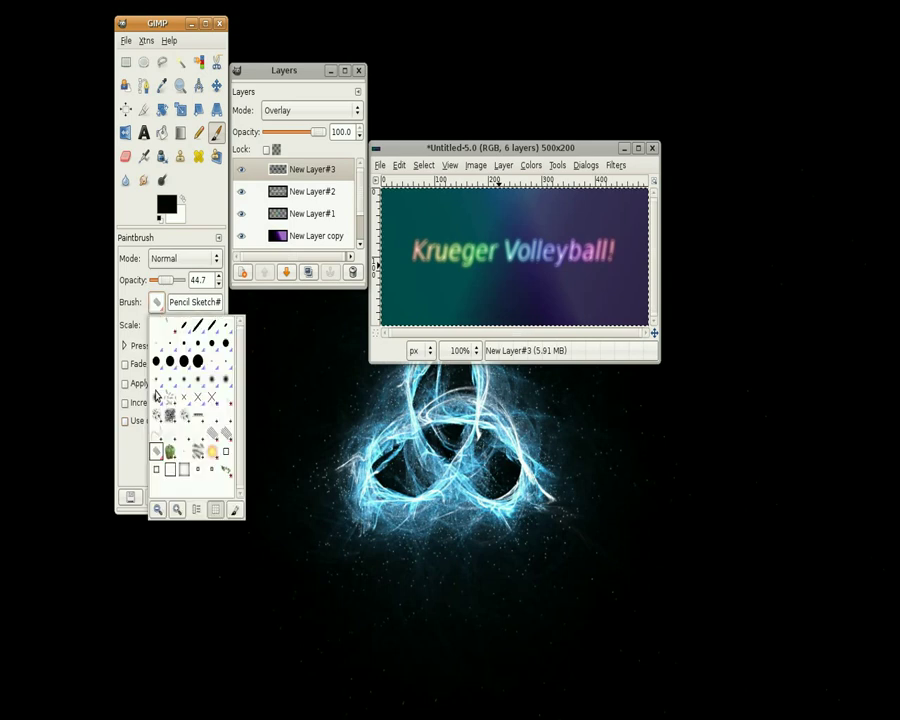
left_click(158, 436)
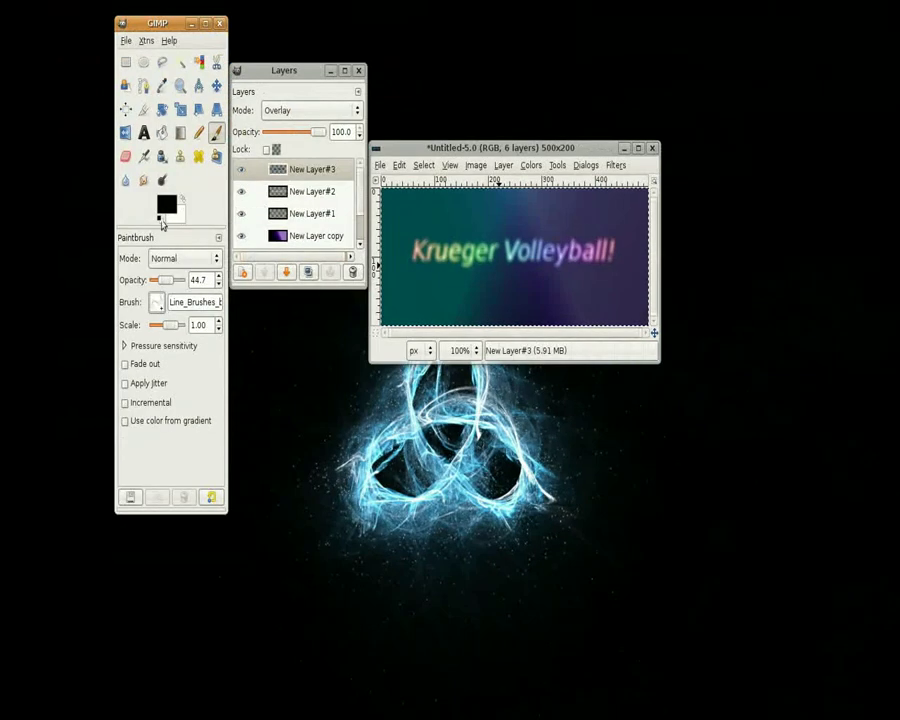
left_click(167, 205)
left_click(244, 248)
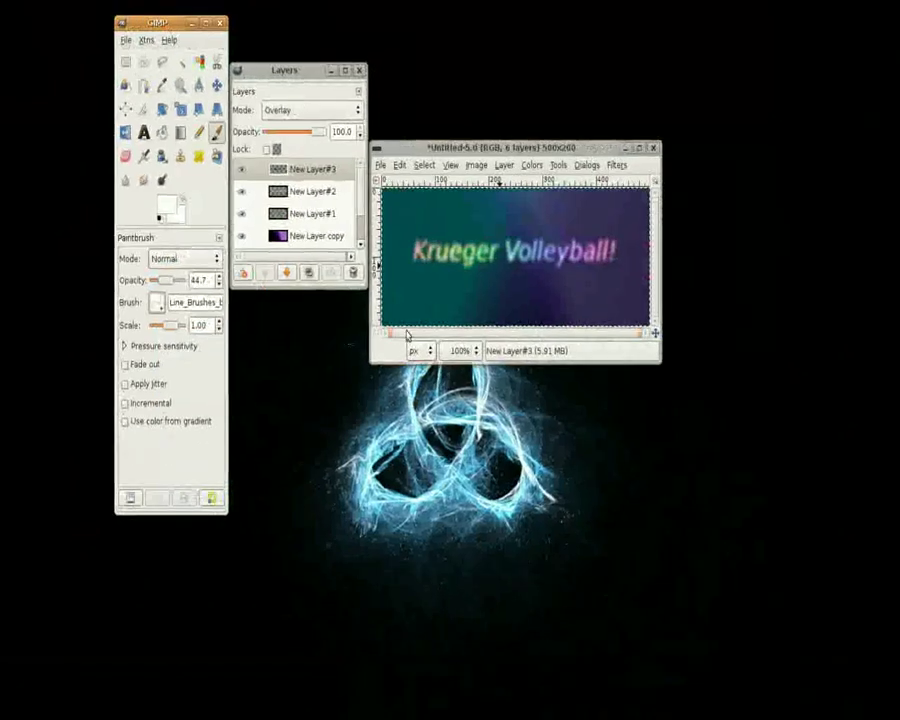
Add transparent New Layer#4 and try a first stamp of wavy white lines
left_click(242, 273)
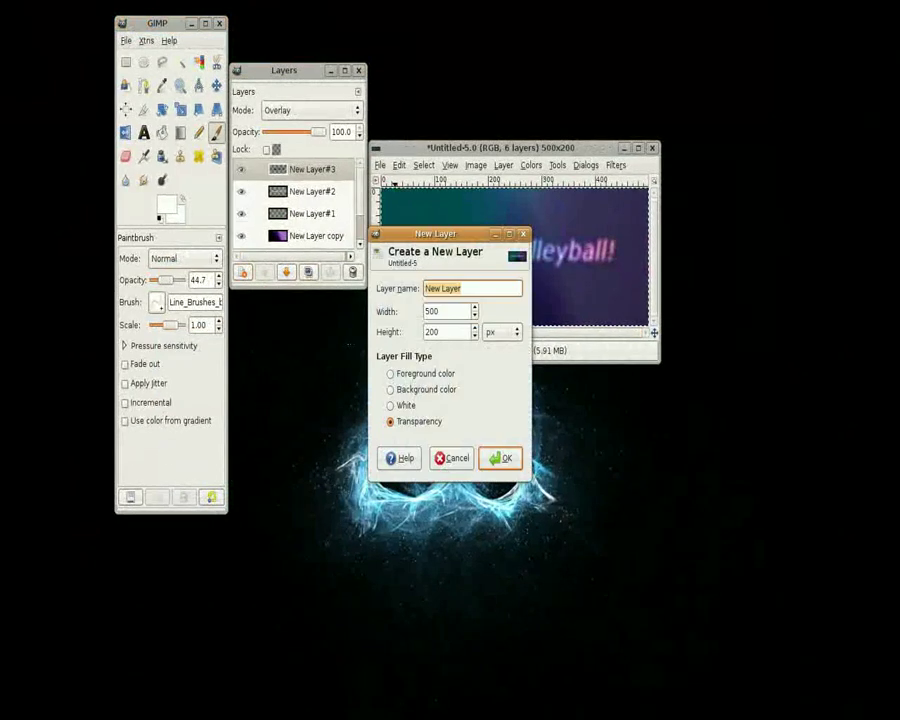
left_click(502, 458)
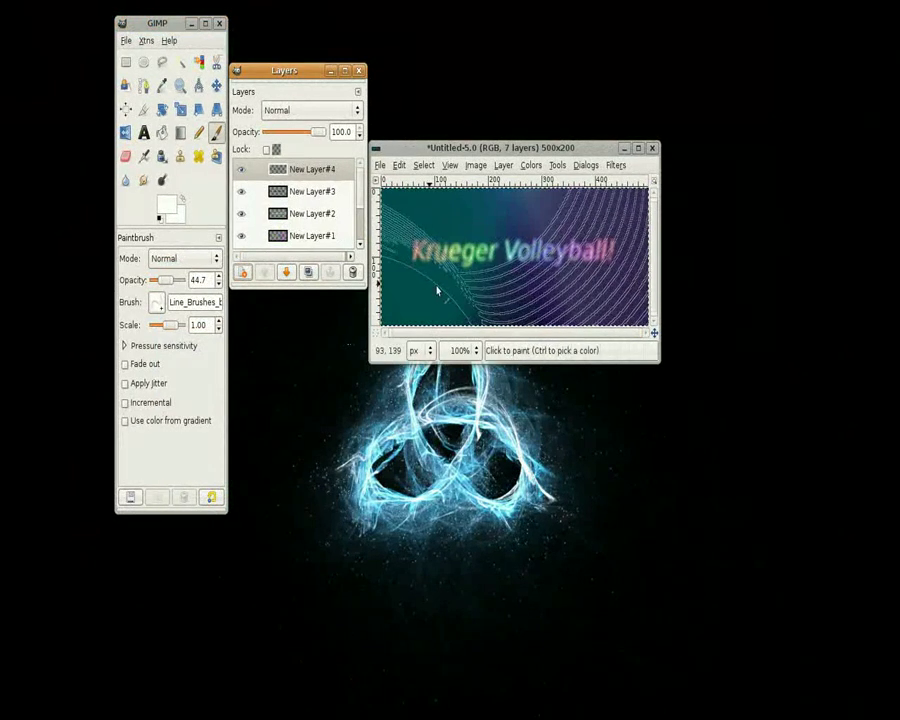
left_click(411, 270)
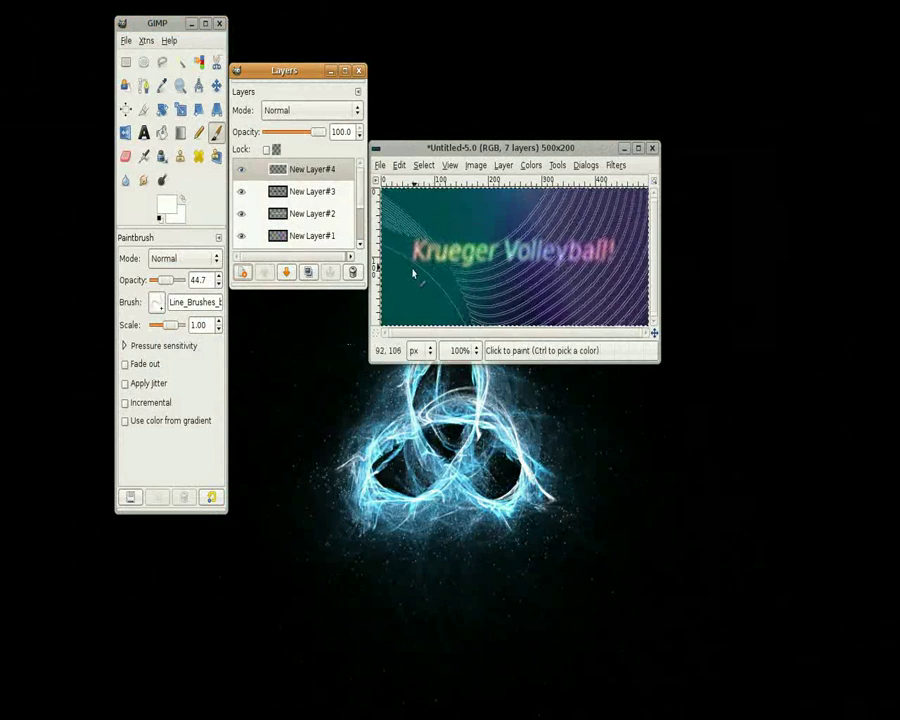
key("ctrl+z")
Re-stamp and undo the wavy lines repeatedly until settling on the final placement
left_click(411, 271)
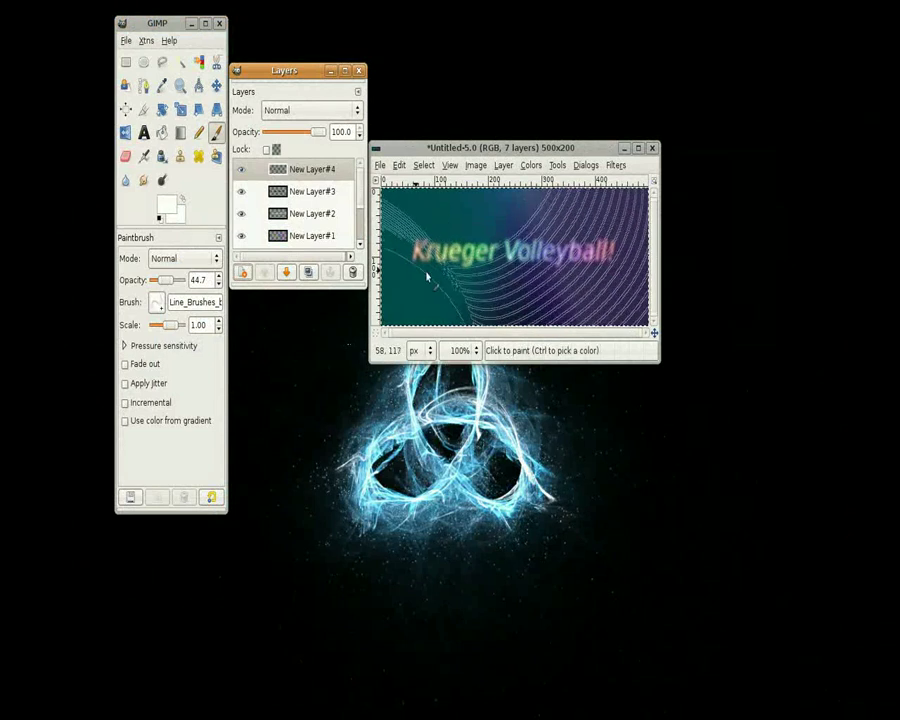
key("ctrl+z")
left_click(432, 277)
left_click(432, 277)
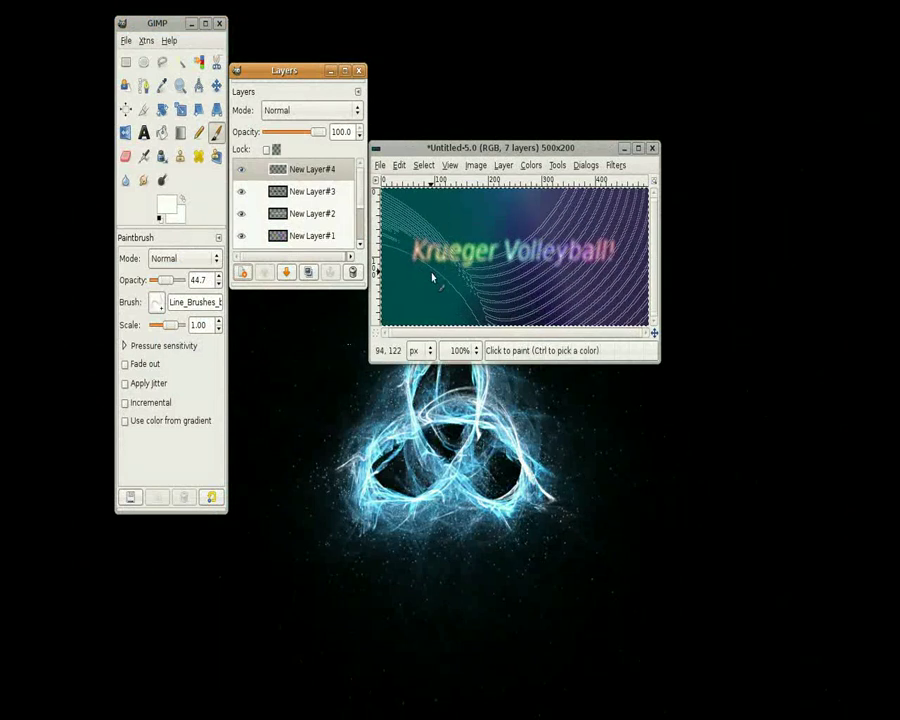
key("ctrl+z")
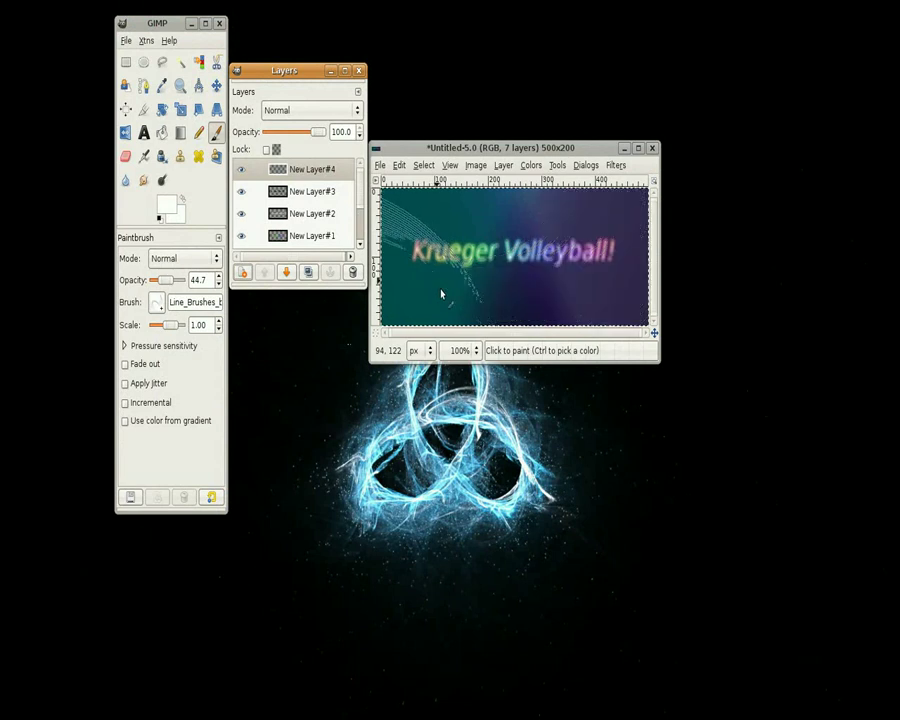
left_click(461, 272)
key("ctrl+z")
left_click(462, 273)
key("ctrl+z")
left_click(448, 275)
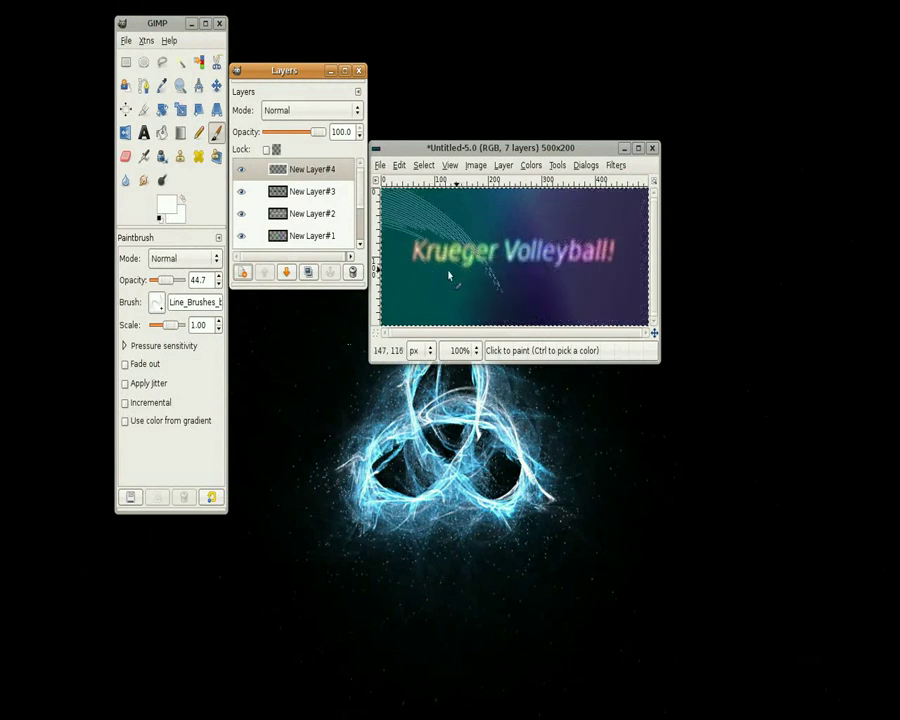
key("ctrl+z")
left_click(424, 273)
key("ctrl+z")
left_click(406, 272)
key("ctrl+z")
left_click(407, 271)
key("ctrl+z")
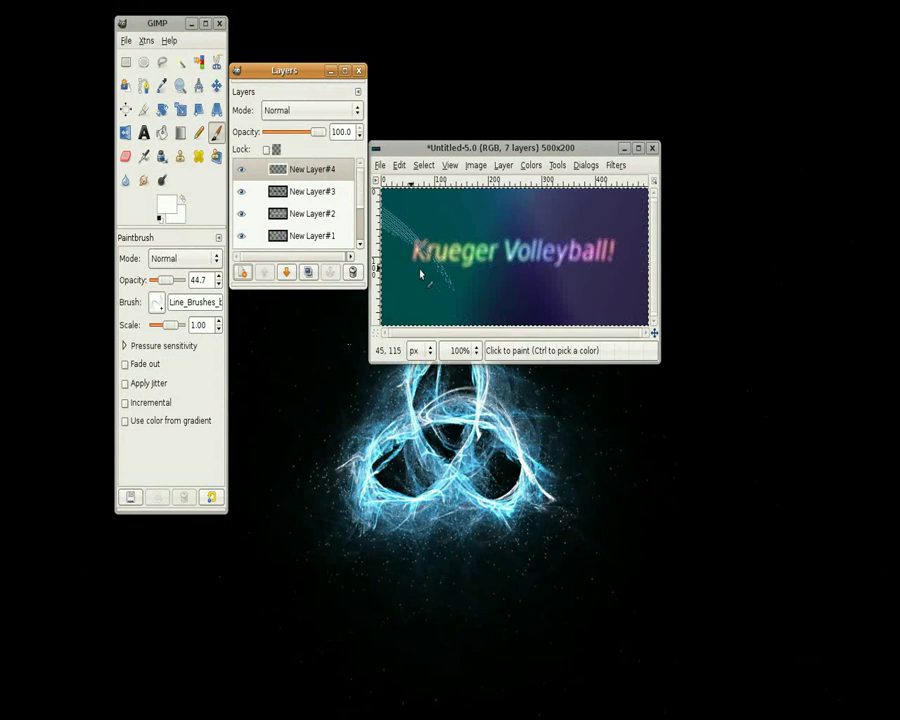
left_click(421, 269)
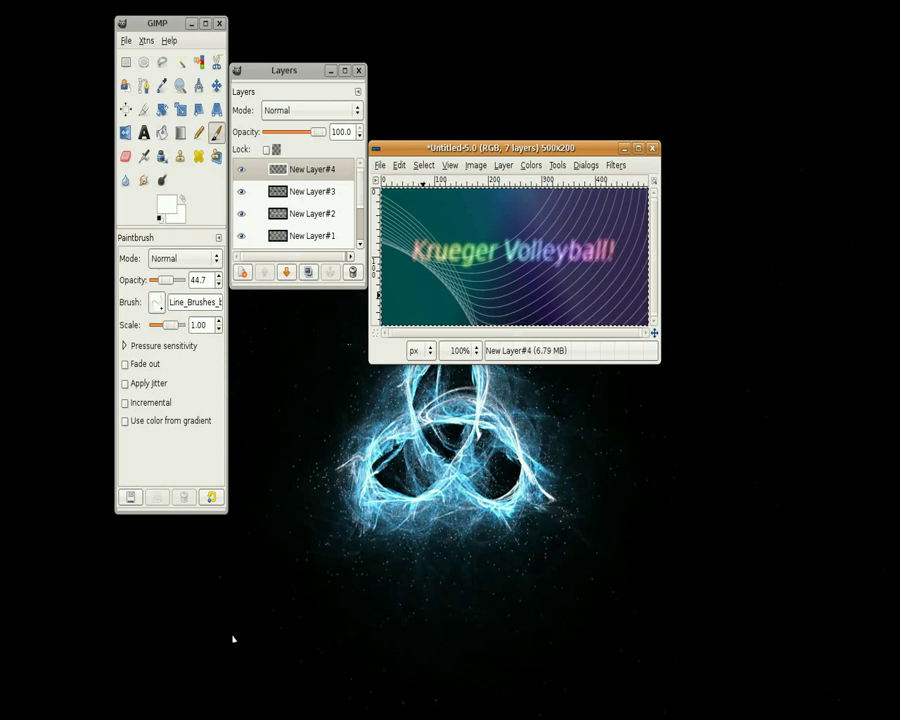
Set New Layer#4 to Overlay mode and switch to the Move tool
left_click(307, 112)
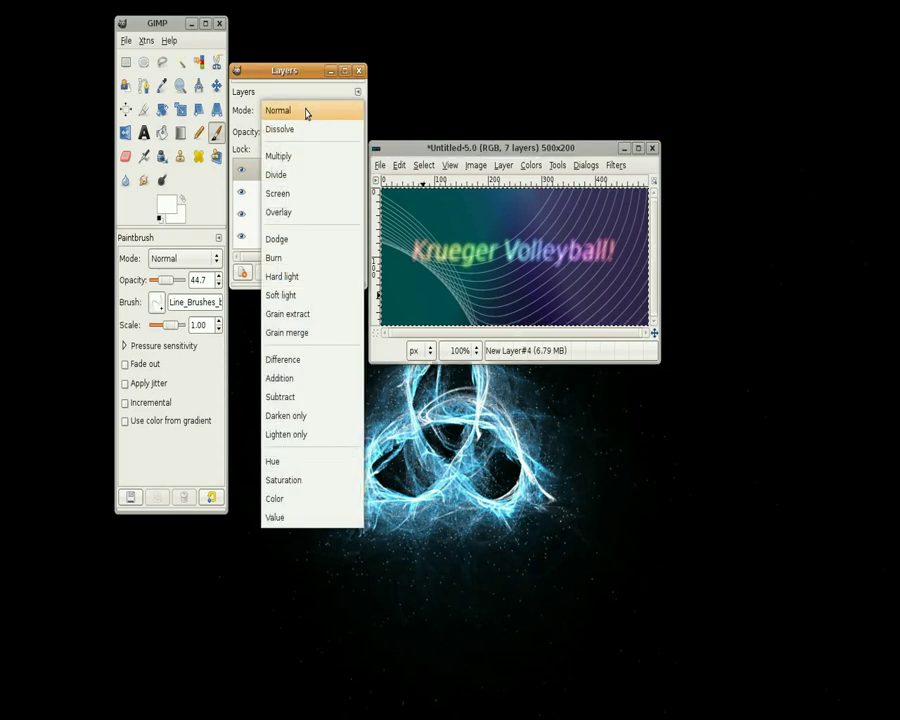
left_click(309, 216)
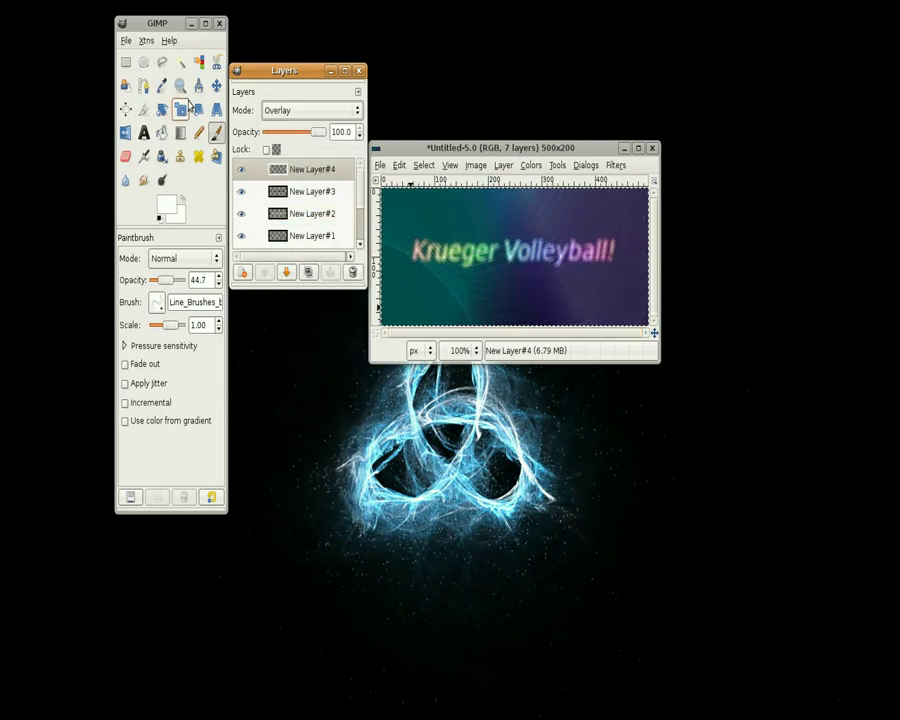
left_click(216, 85)
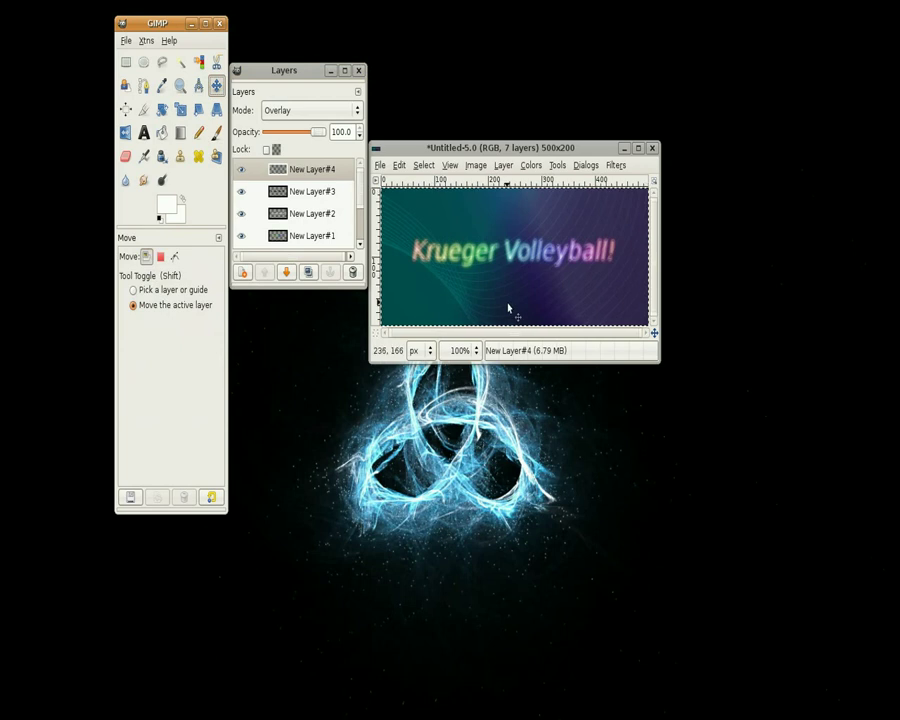